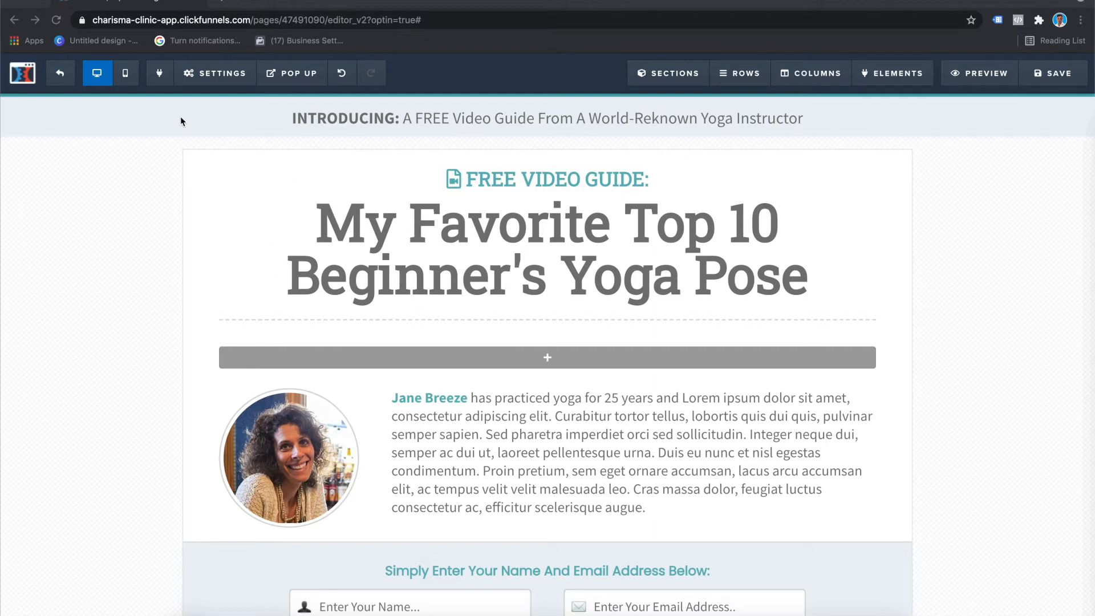
Step: Compare the opt-in page's mobile layout with its desktop layout
click(126, 74)
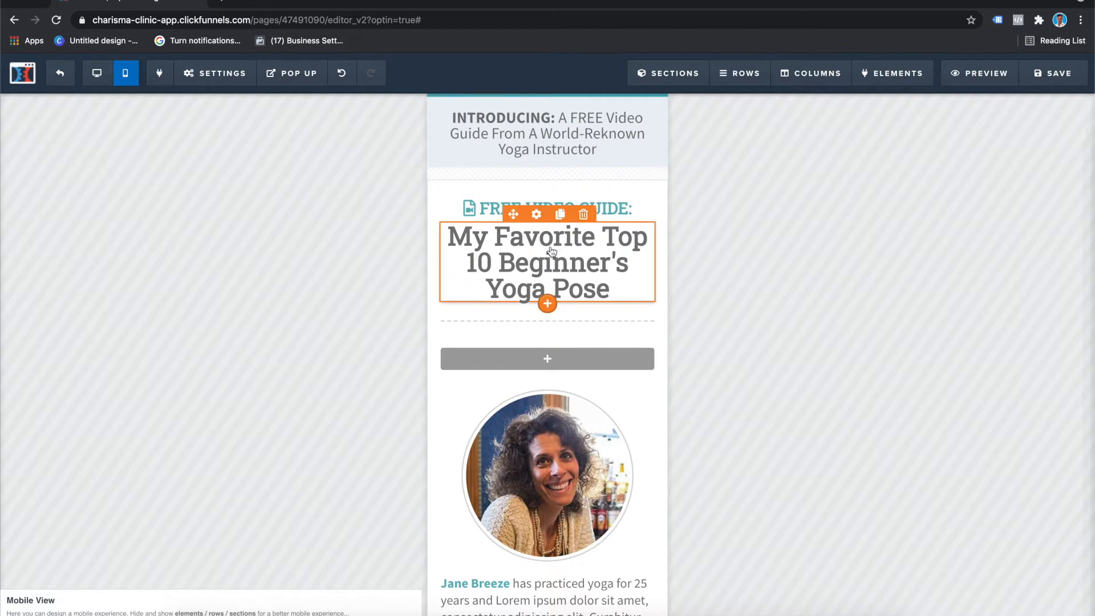
click(105, 84)
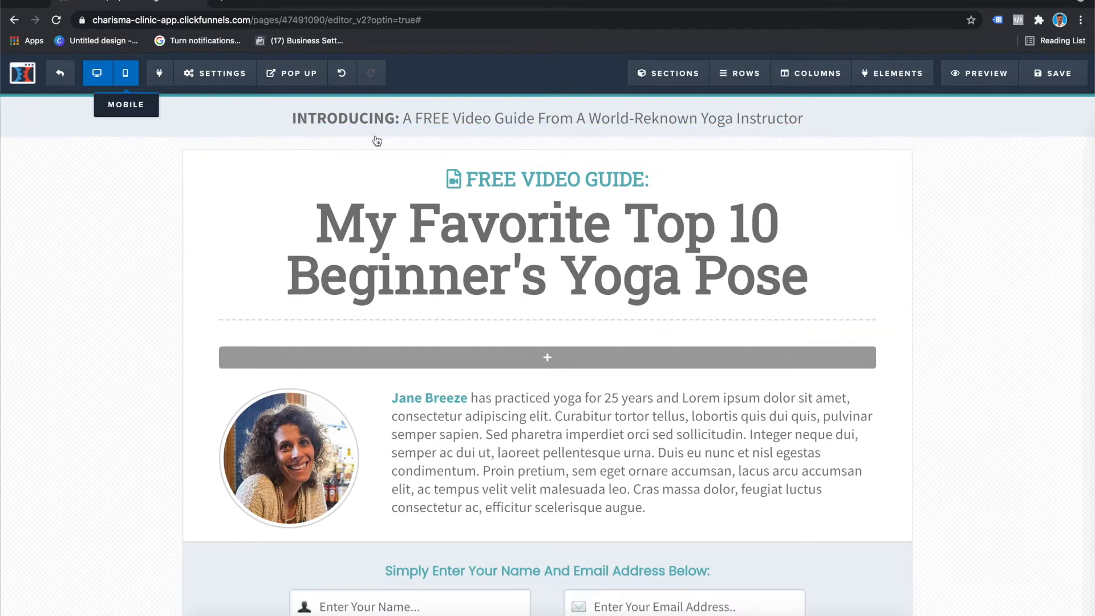
click(125, 73)
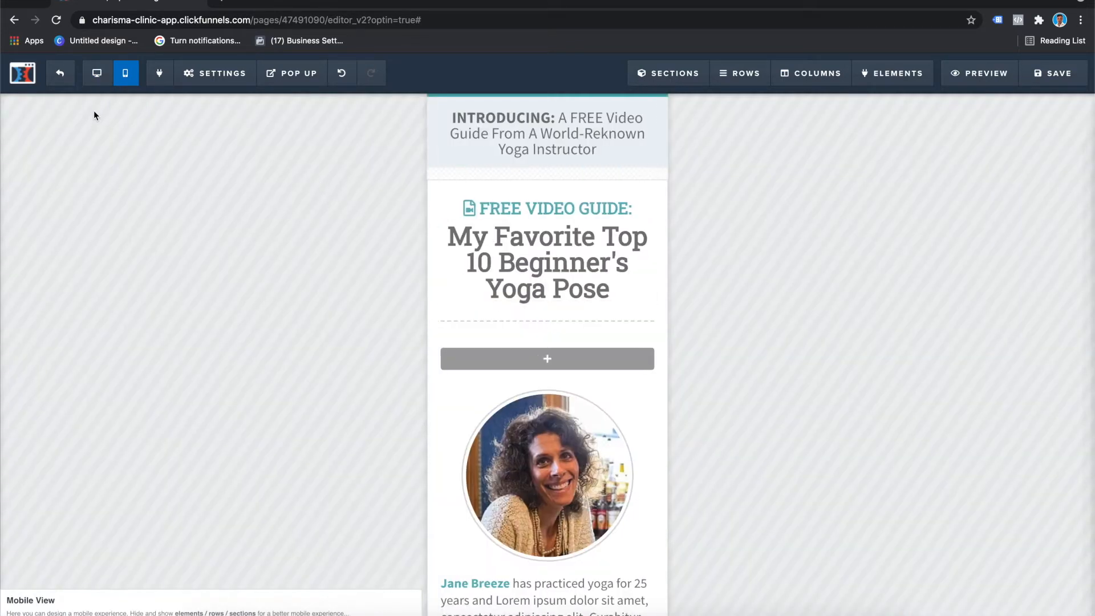
click(95, 86)
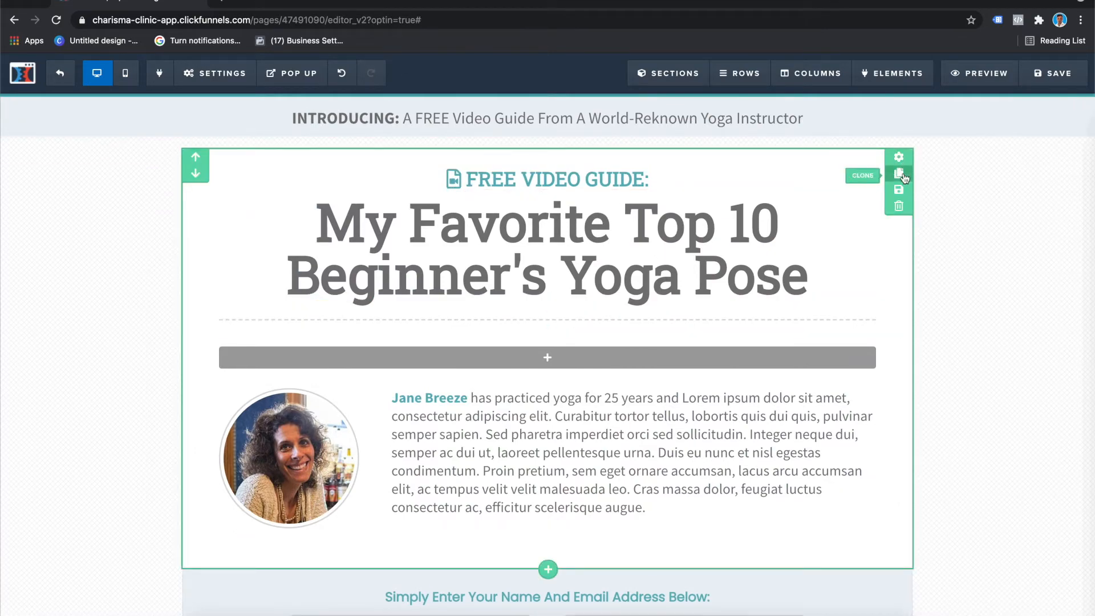
Step: Clone the section containing the headline and instructor bio, and make the original section visible on desktop only
click(899, 174)
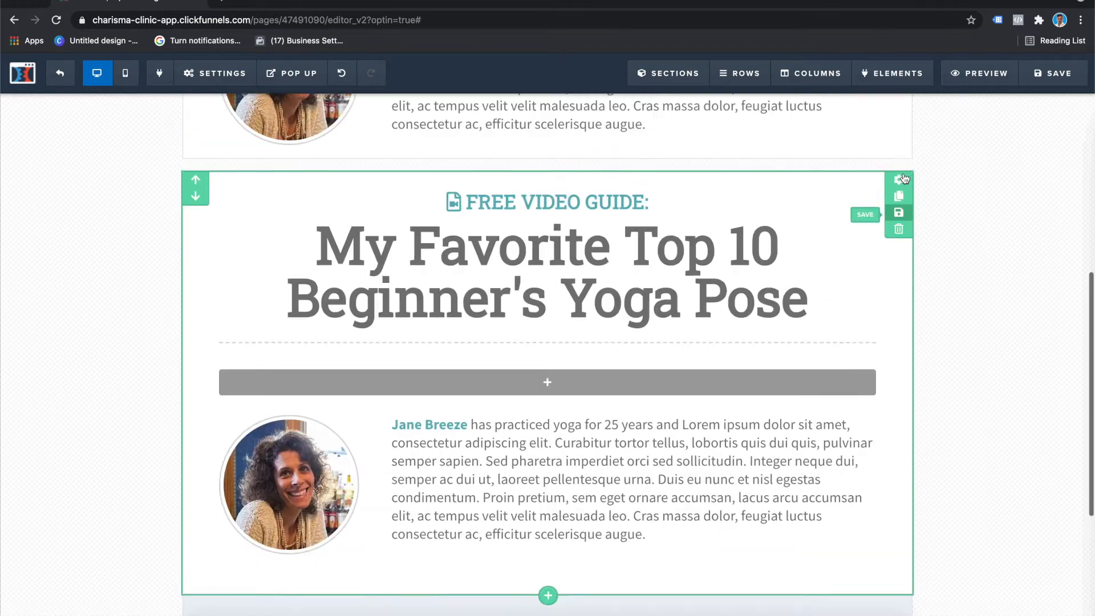
scroll(903, 173, up, 5)
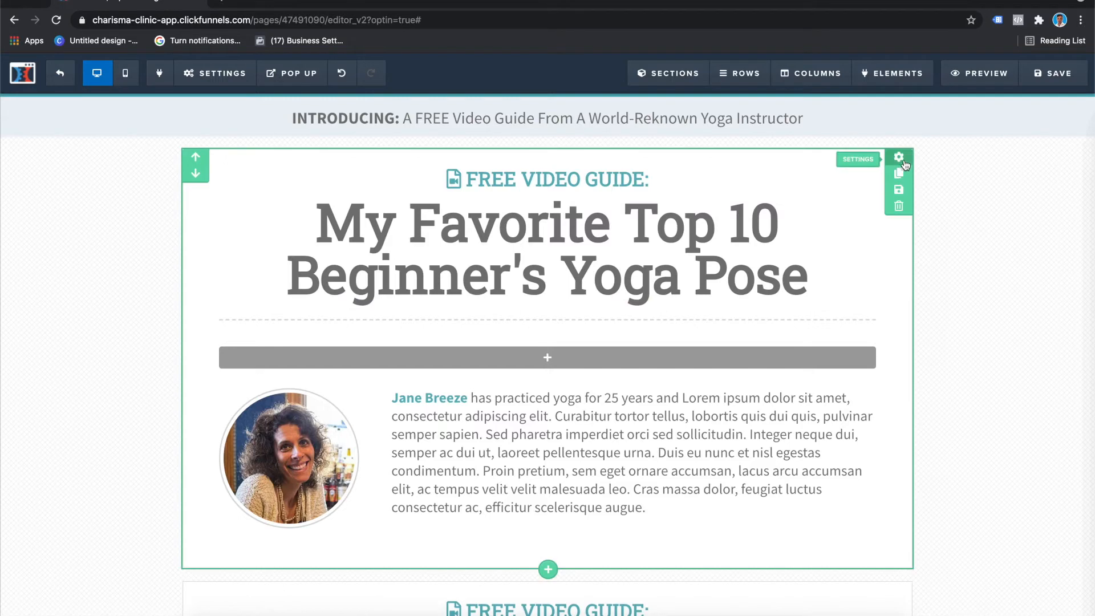
click(903, 162)
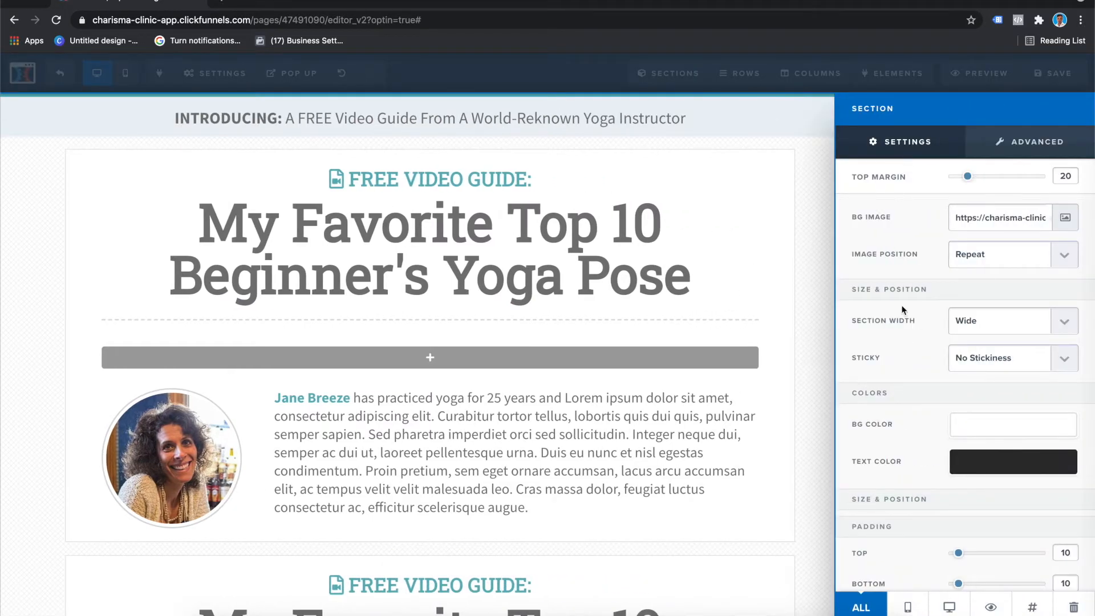
click(949, 607)
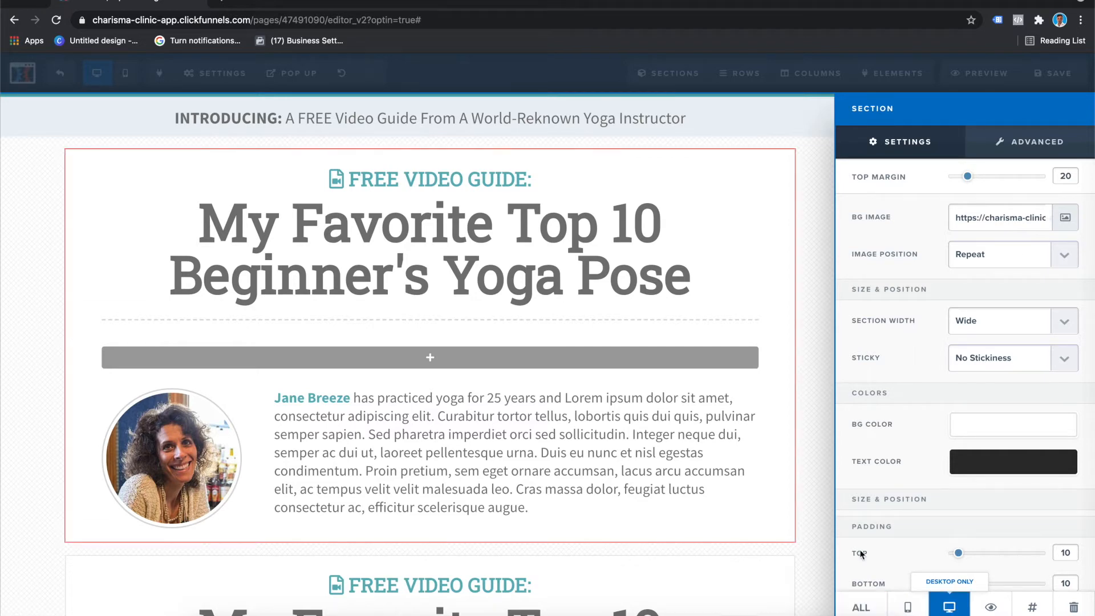
click(819, 534)
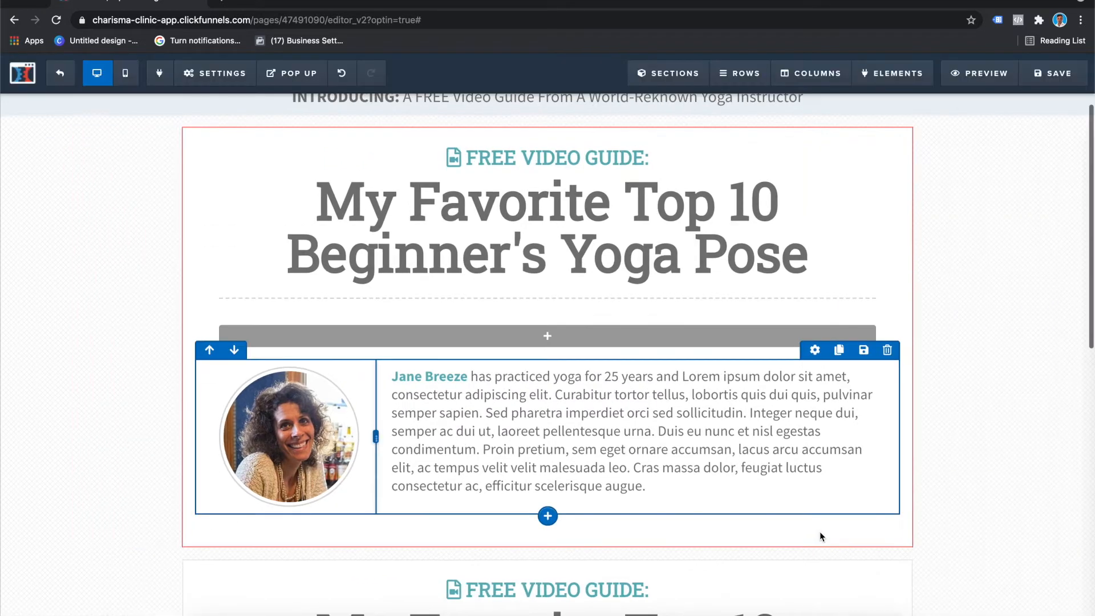
Step: Make the cloned headline and bio section visible on mobile only and check it in the mobile layout
scroll(819, 536, down, 2)
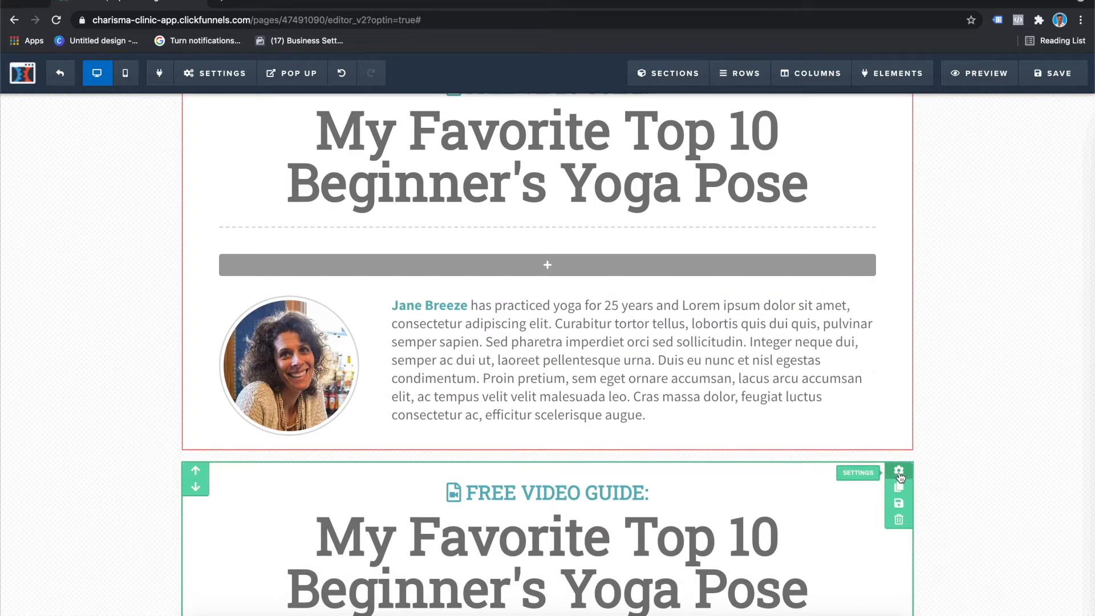
click(899, 473)
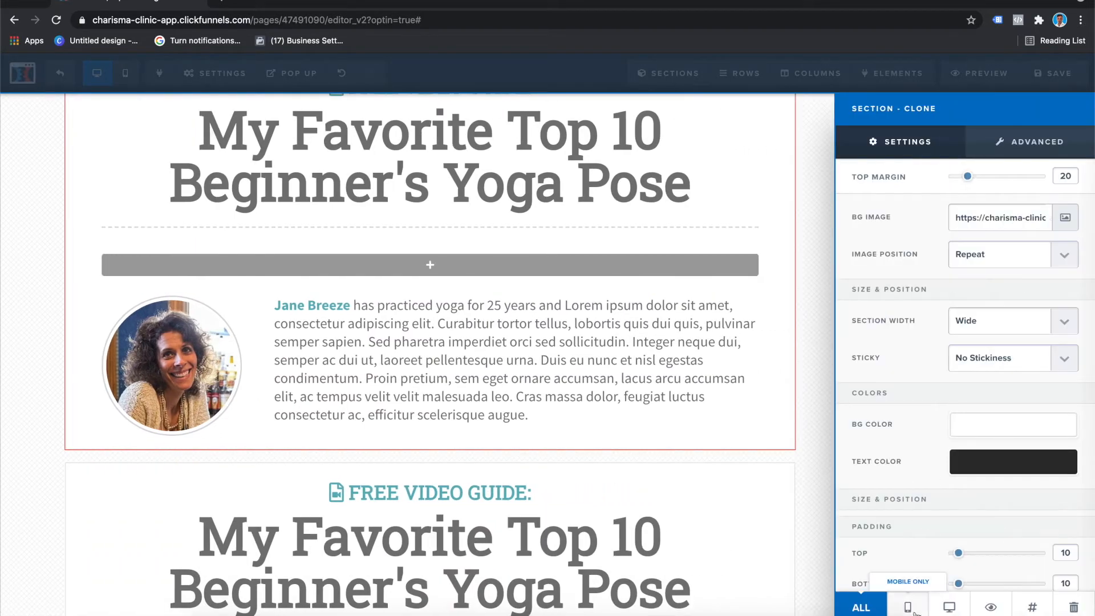
click(907, 607)
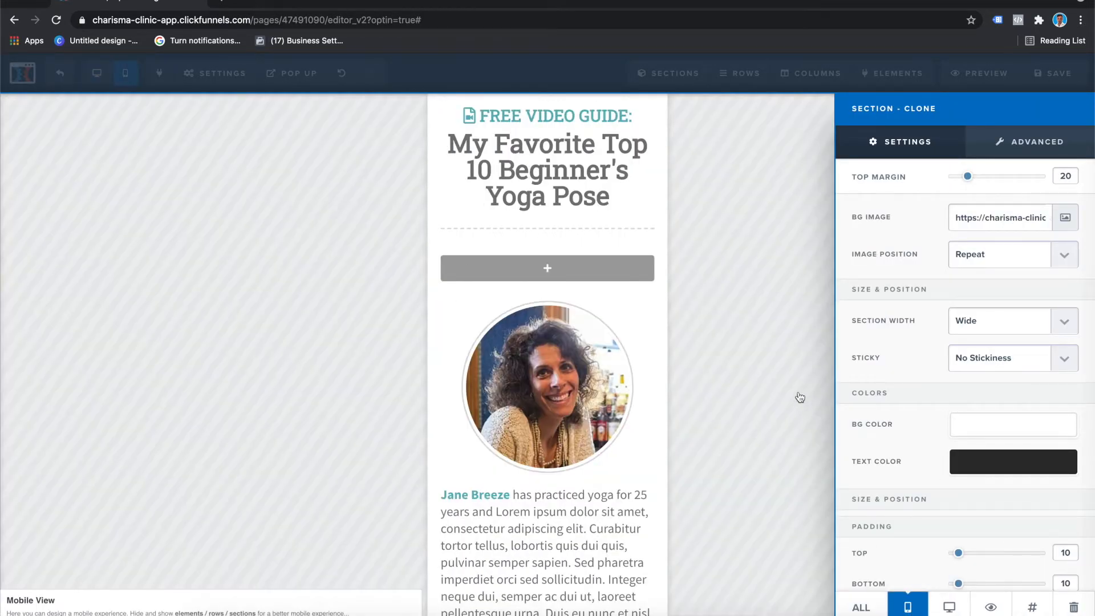
click(799, 399)
scroll(588, 310, down, 7)
scroll(589, 310, up, 9)
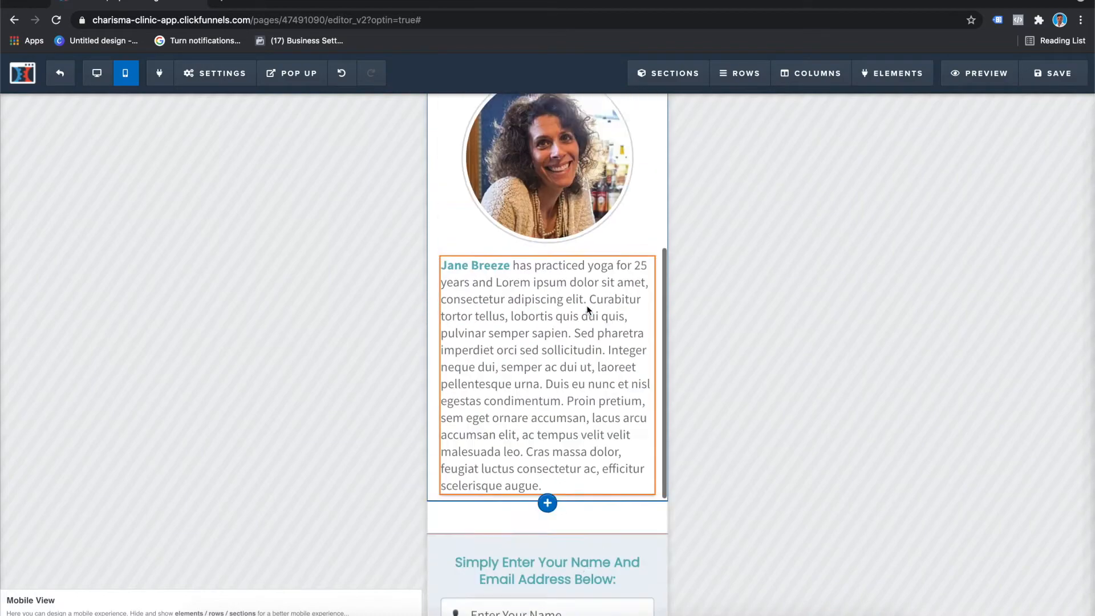
Step: In the desktop view, replace the main headline text with "Desktop Title"
click(97, 73)
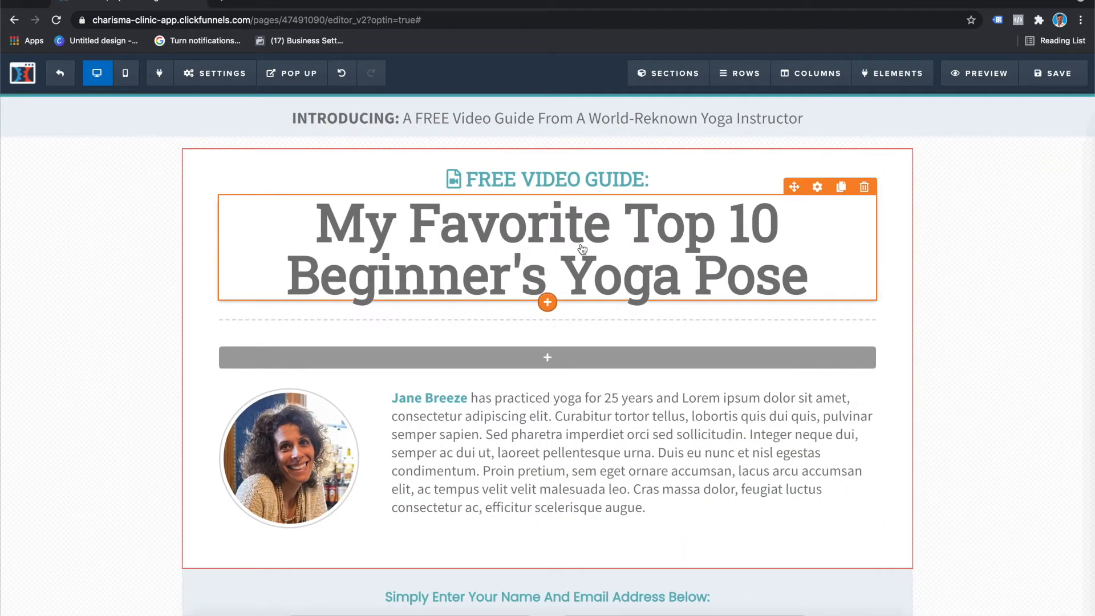
click(603, 235)
drag(809, 272, 321, 221)
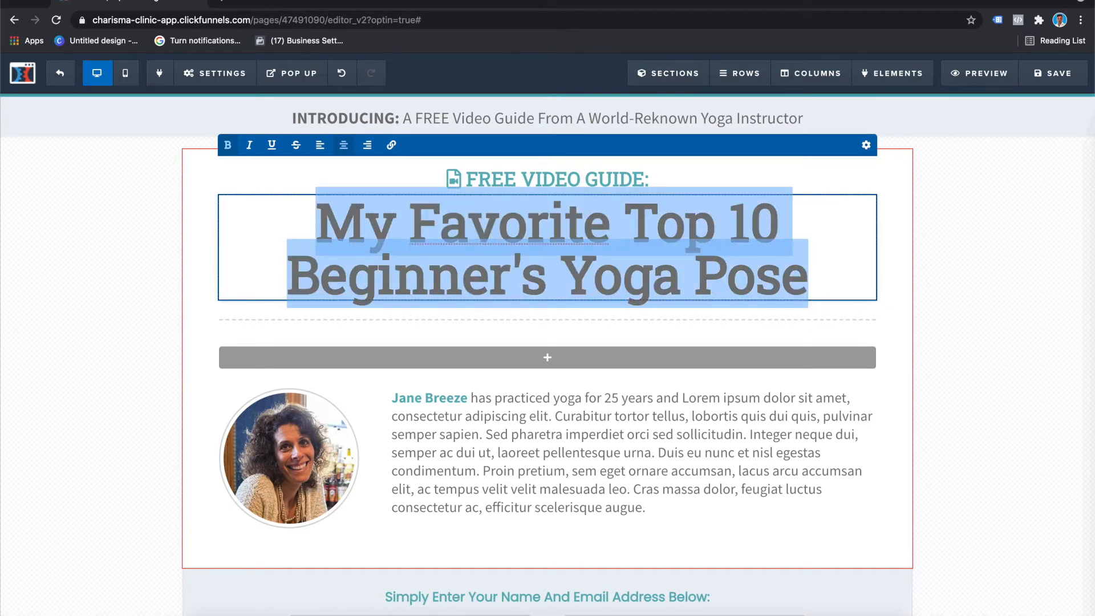
text(Desktop Title)
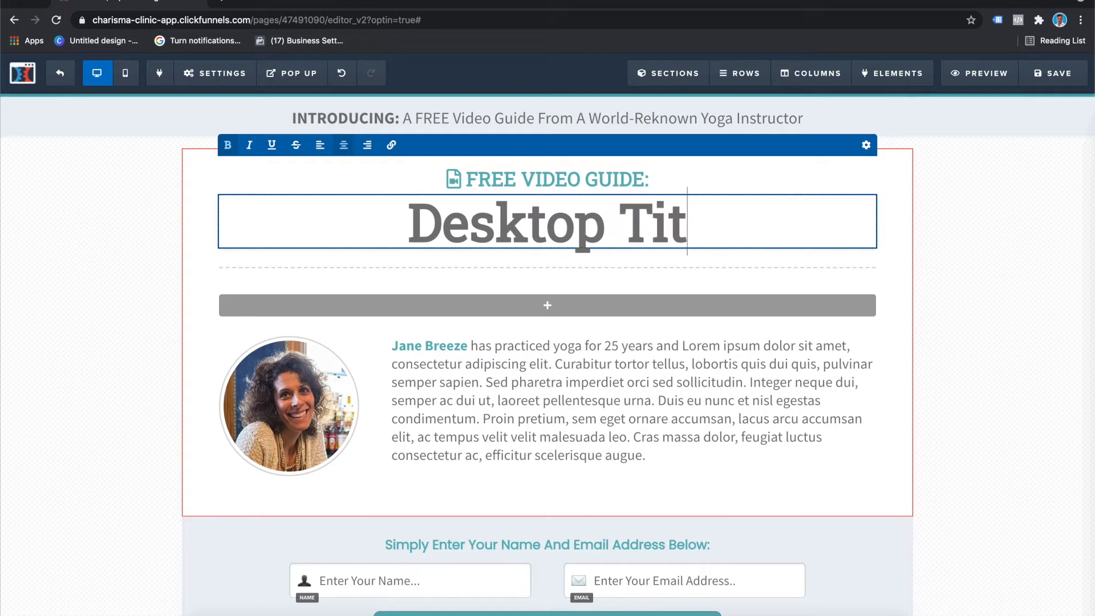
click(137, 218)
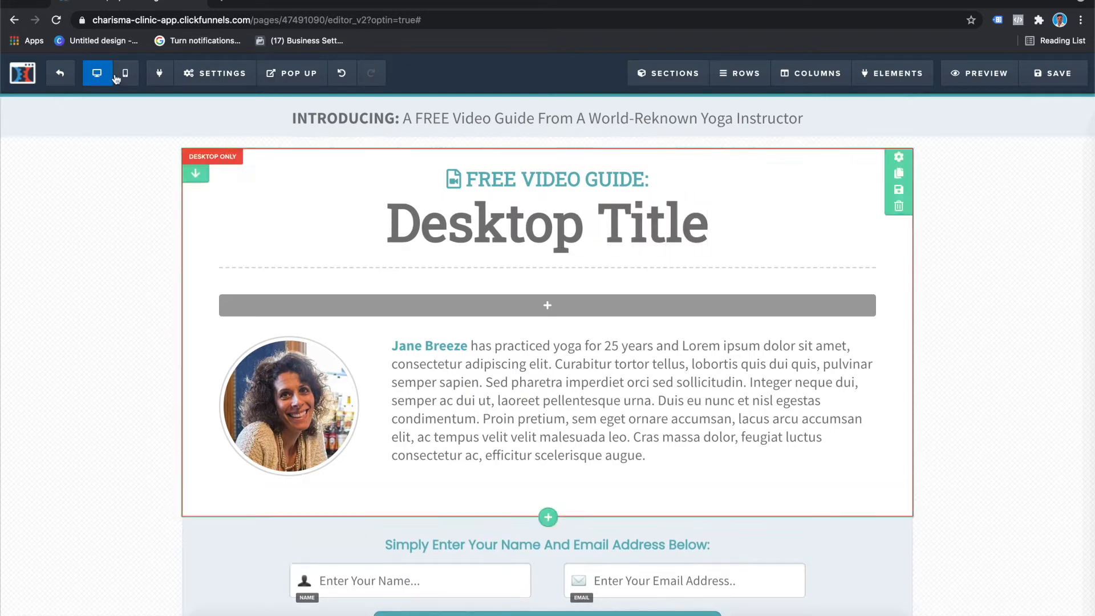
Step: In the mobile view, replace the main headline text with "Mobile Title"
click(125, 73)
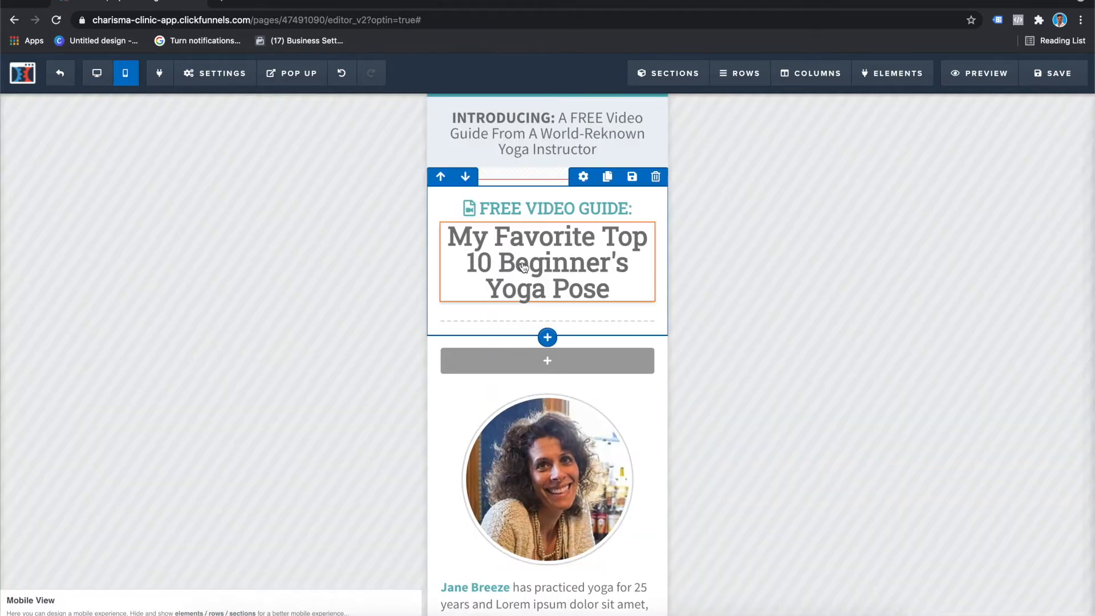
click(593, 285)
drag(609, 289, 448, 236)
text(Mobile Title)
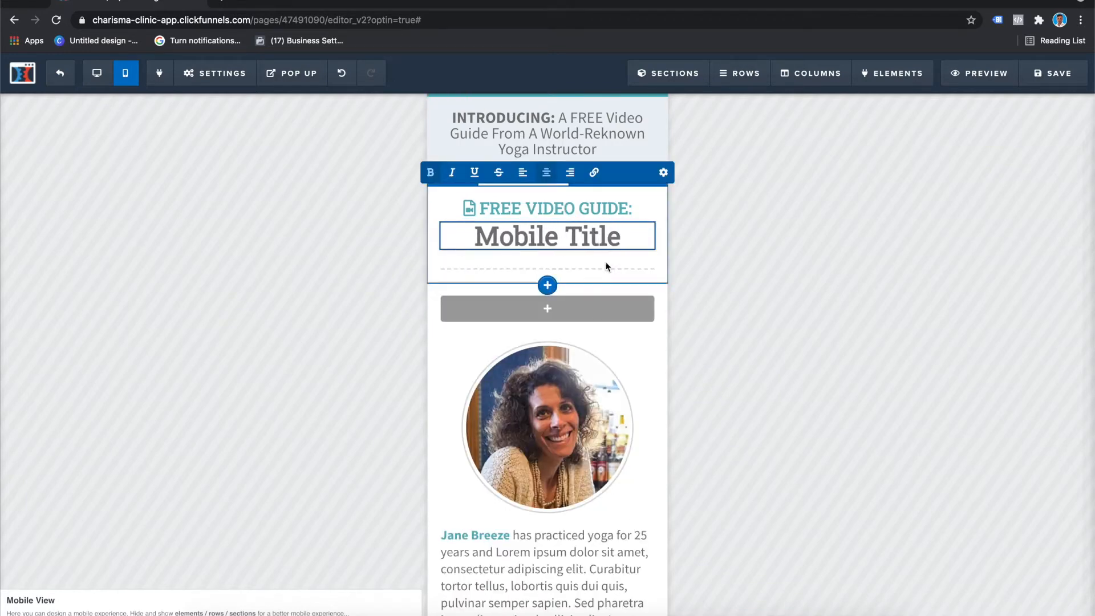
click(412, 151)
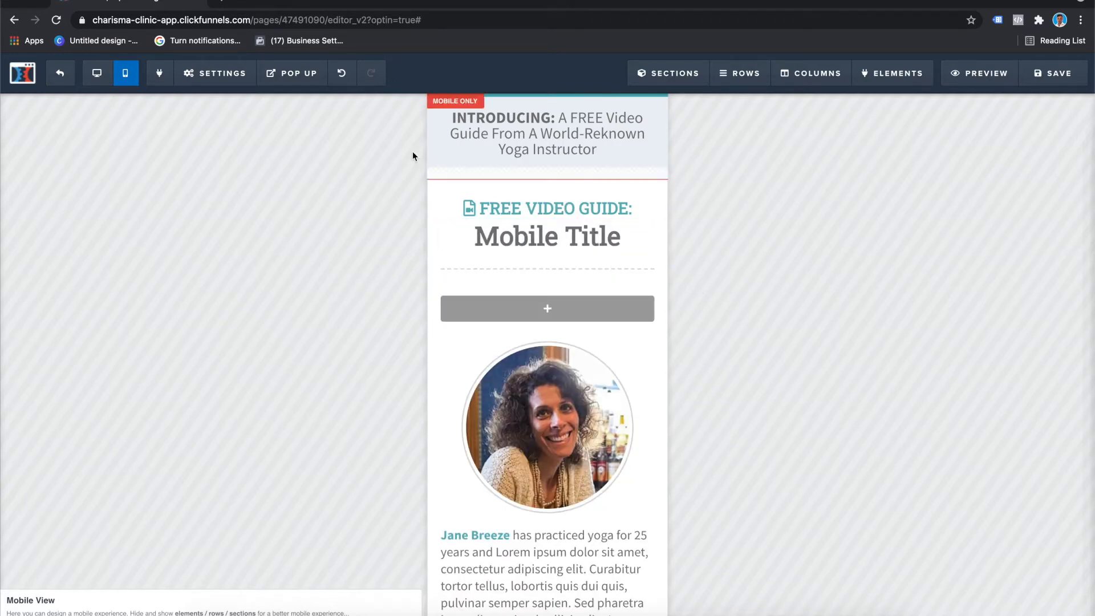
Step: Return to the desktop view and examine the device visibility options in the bio paragraph's settings
click(97, 73)
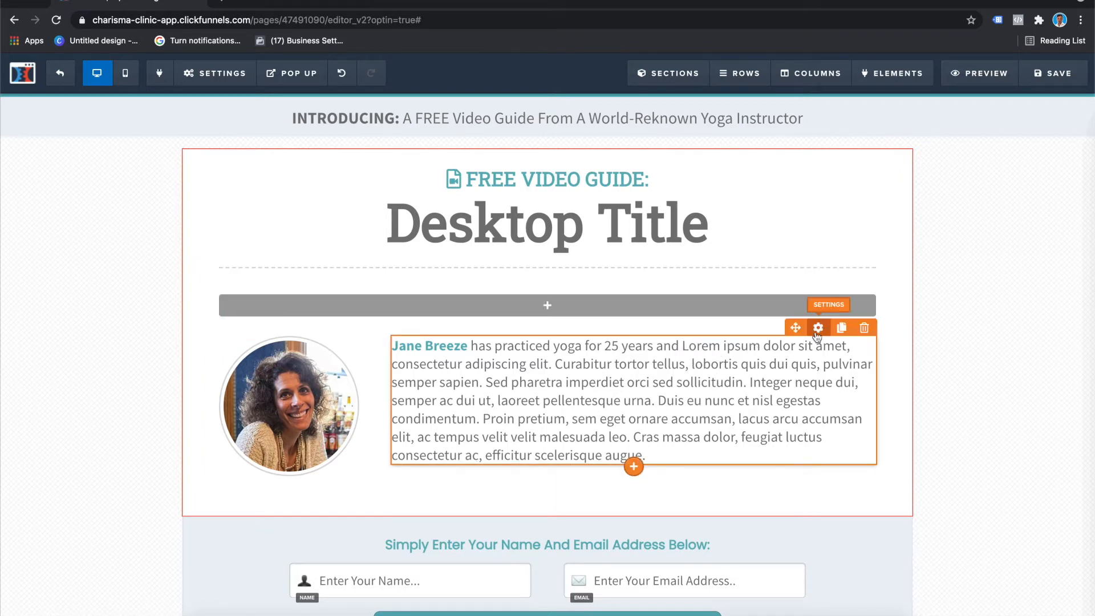
click(817, 447)
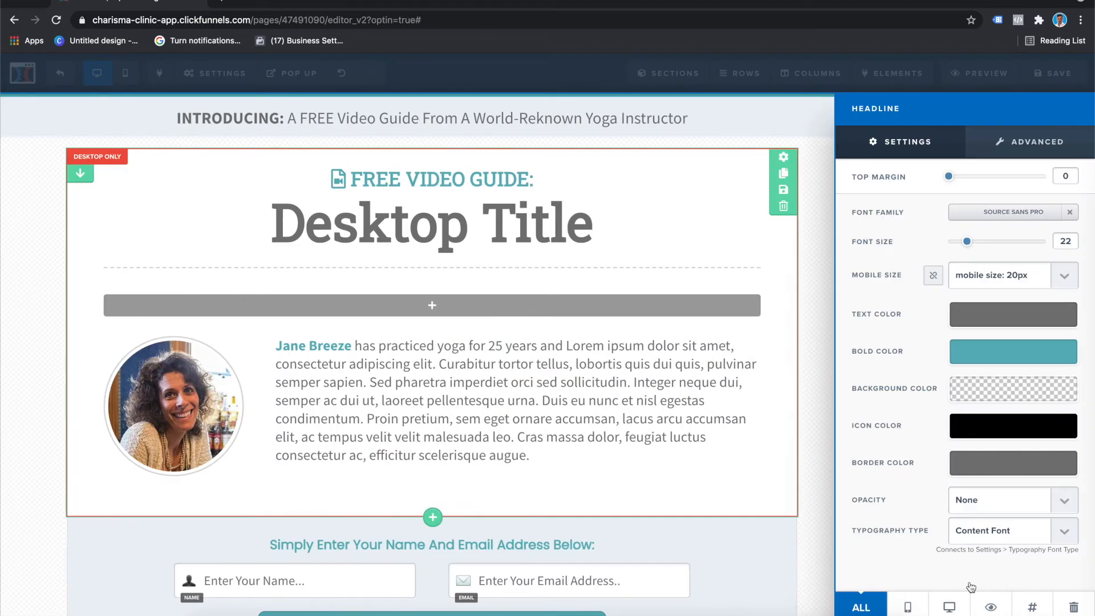
click(517, 229)
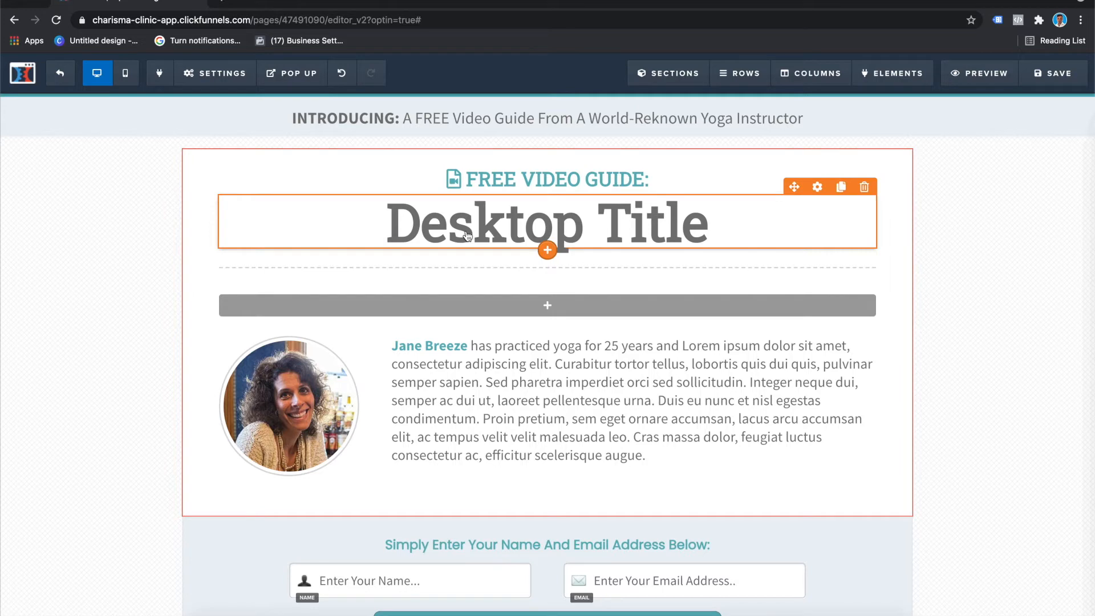
Step: Add an image element to the empty row above the instructor bio and replace its placeholder source with the copied image URL
click(547, 306)
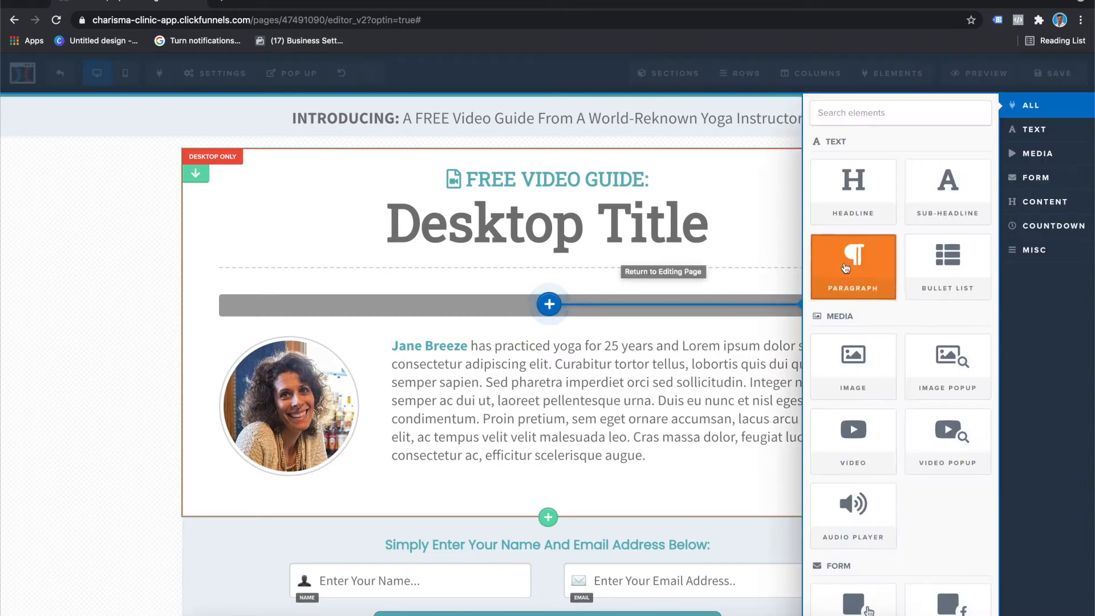
click(860, 382)
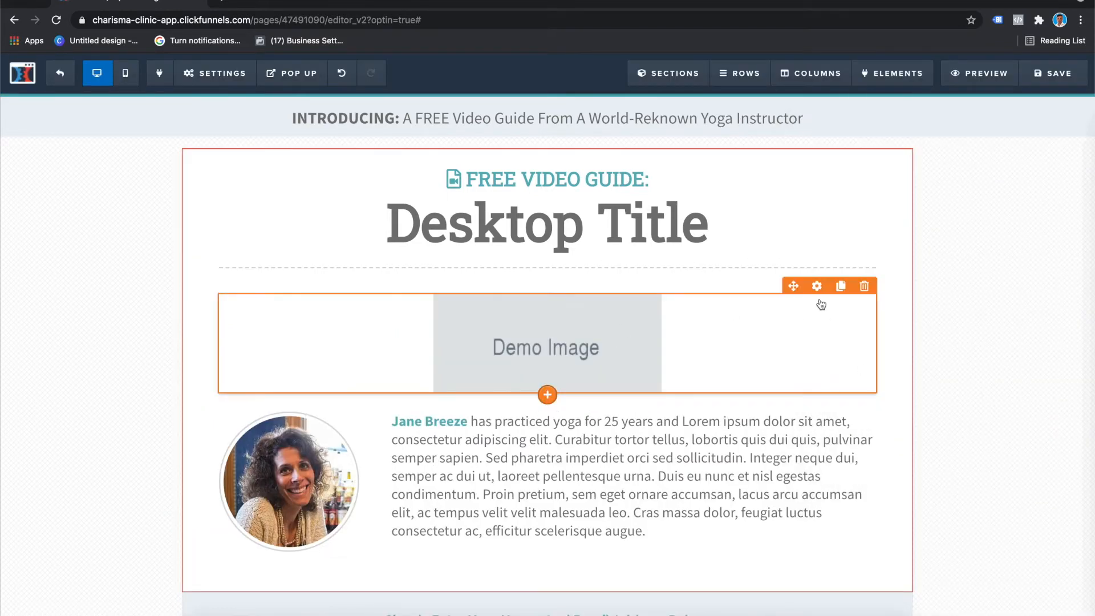
click(817, 286)
click(583, 334)
click(817, 286)
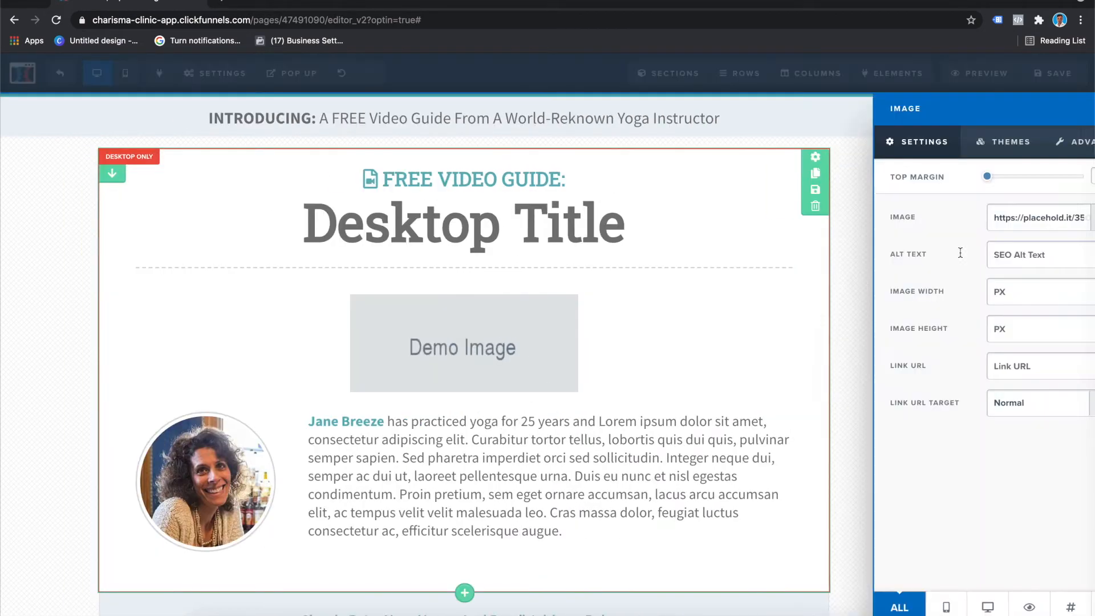
triple_click(991, 219)
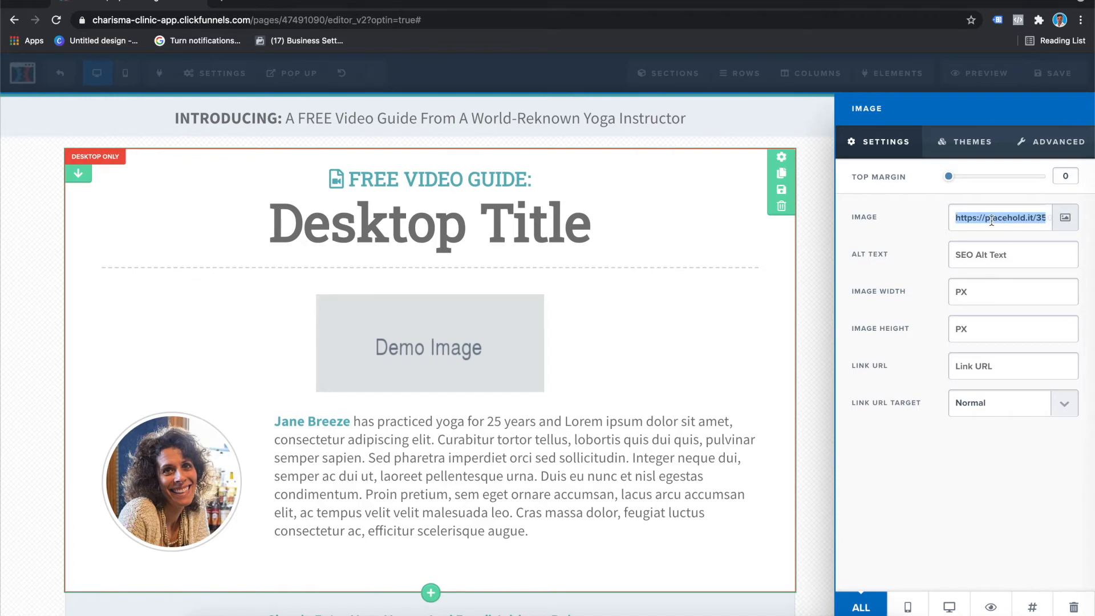
key(super+v)
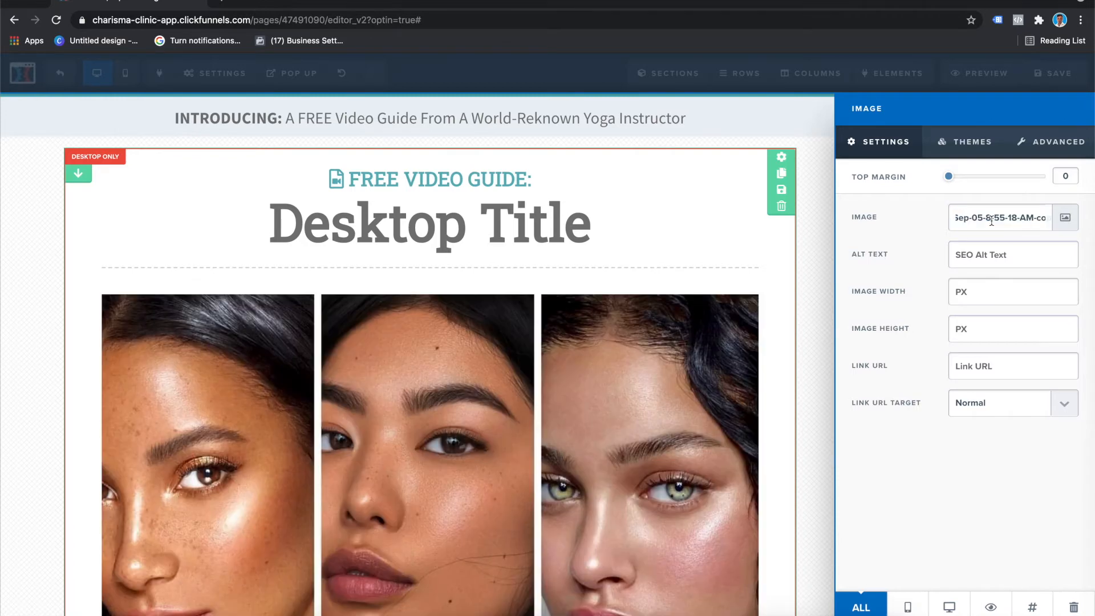
click(823, 262)
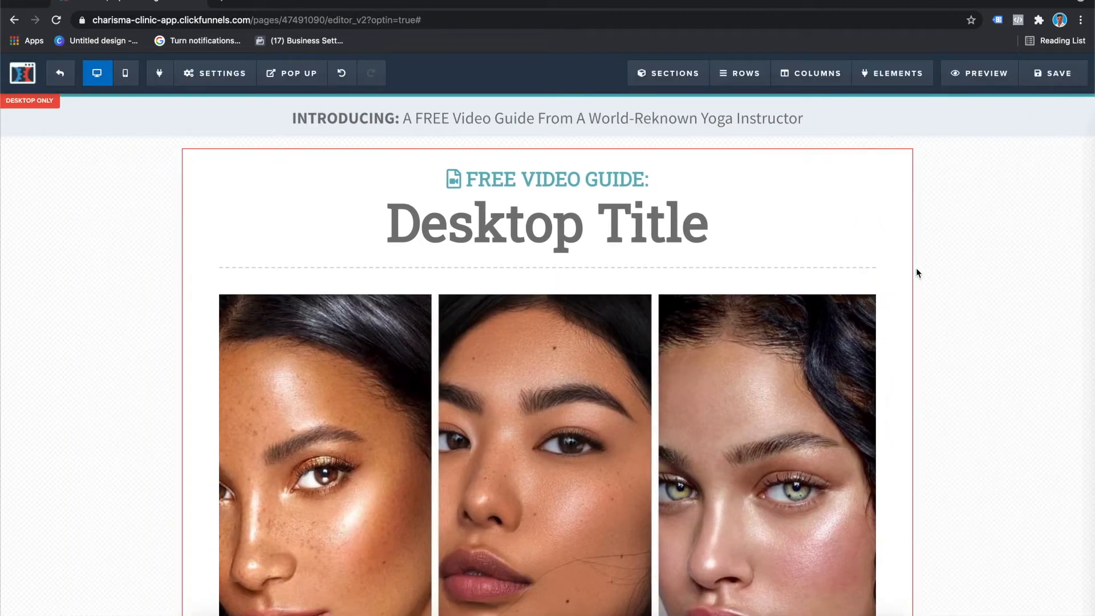
Step: Set the width of the three-face image in the desktop section to 700 px
scroll(865, 361, down, 5)
scroll(865, 361, up, 3)
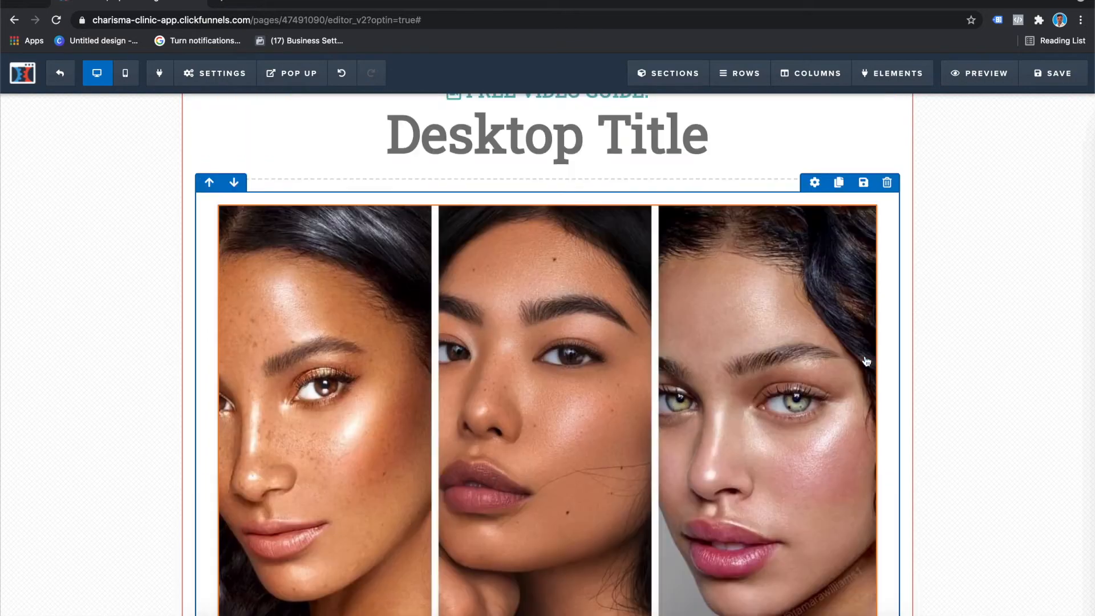
scroll(865, 361, up, 1)
click(815, 253)
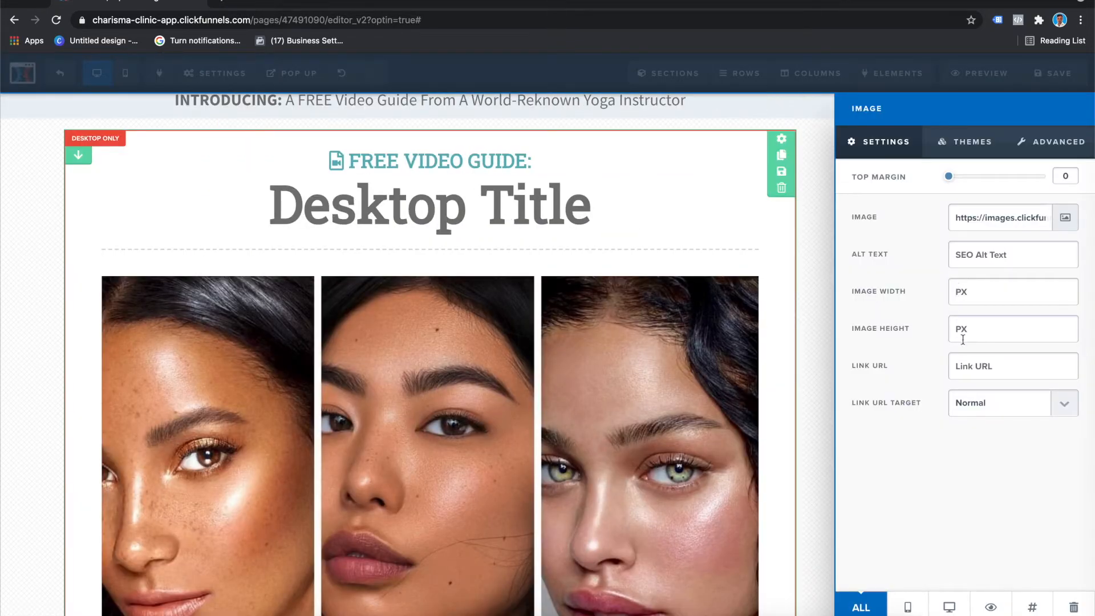
text(3500)
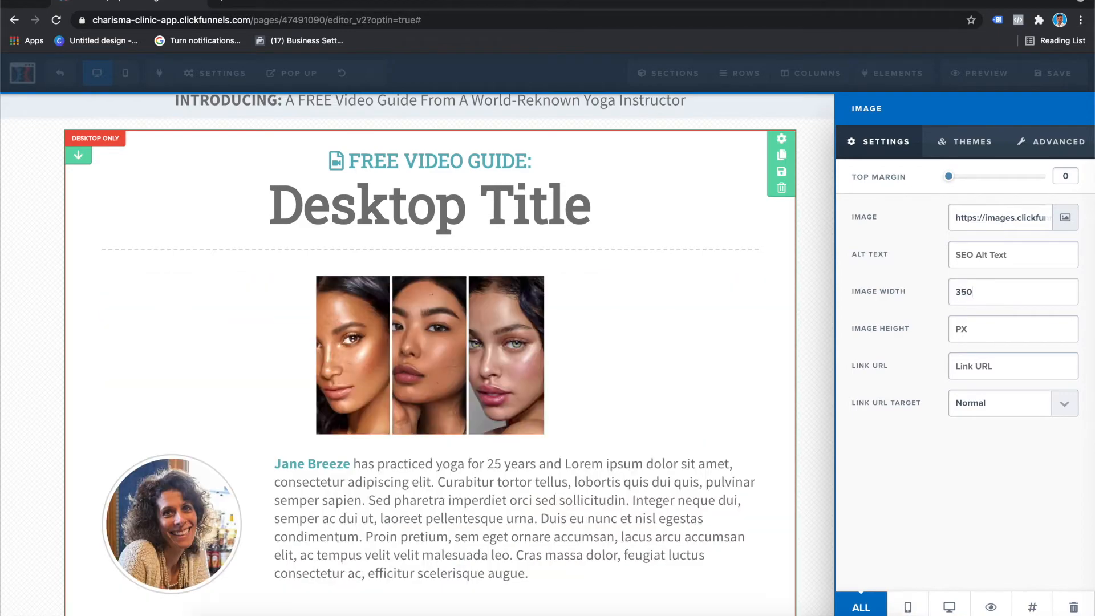
key(BackSpace)
key(BackSpace)
key(BackSpace)
key(BackSpace)
text(700)
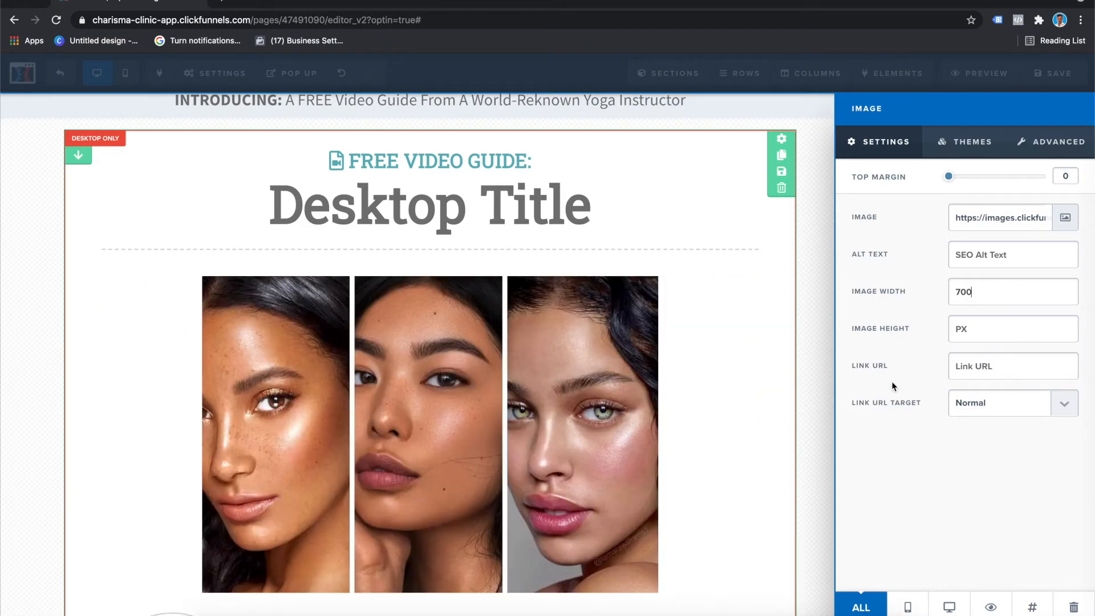
click(808, 365)
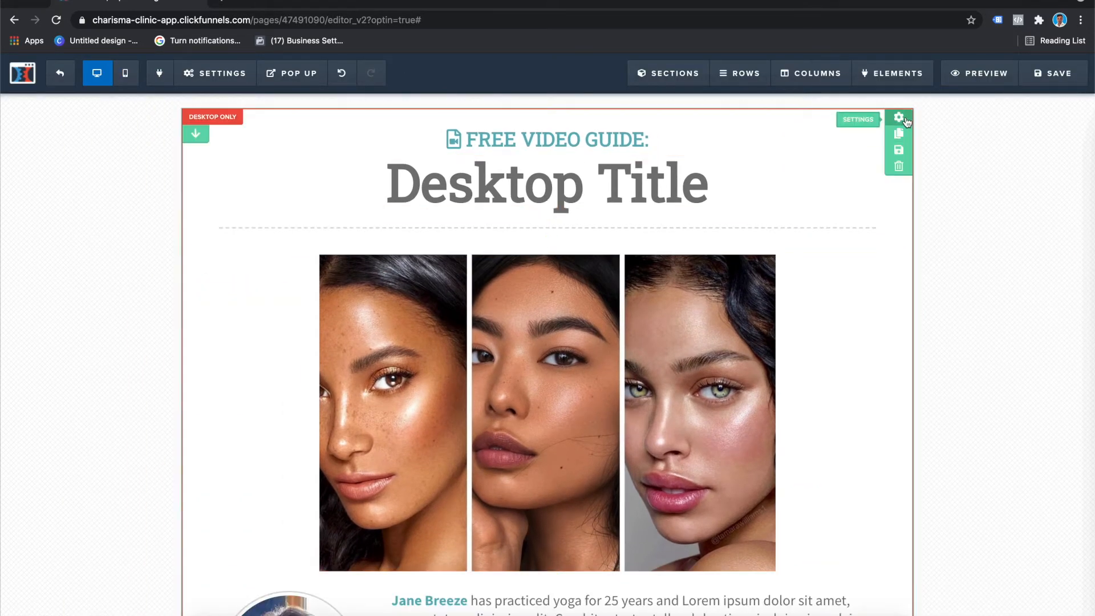
Step: Set the "Desktop Title" section to be visible on all devices and switch the editor to the mobile view
click(905, 123)
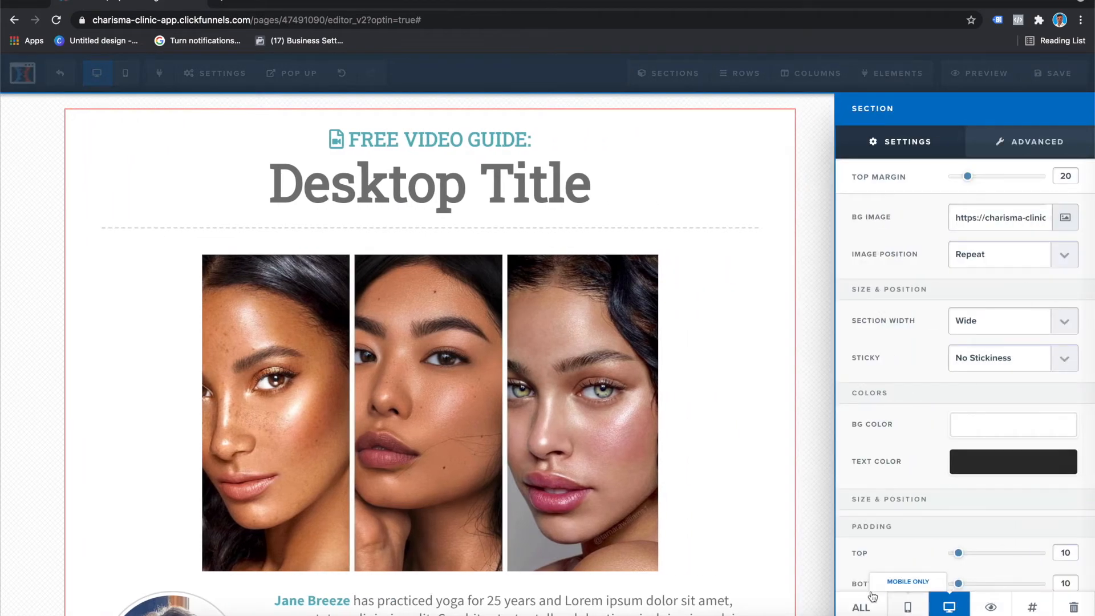
click(862, 606)
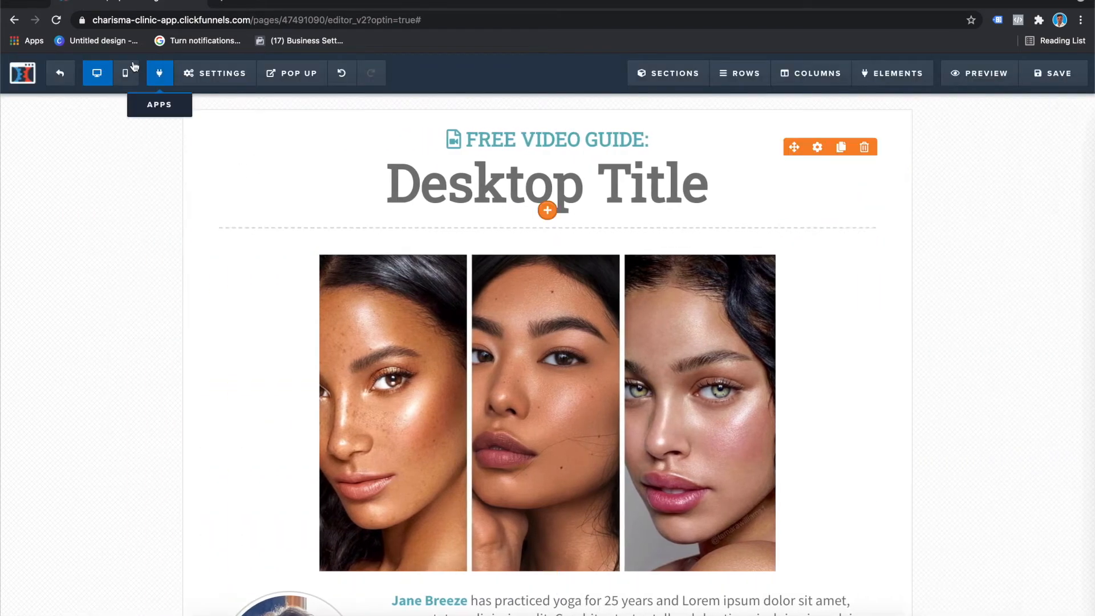
click(125, 73)
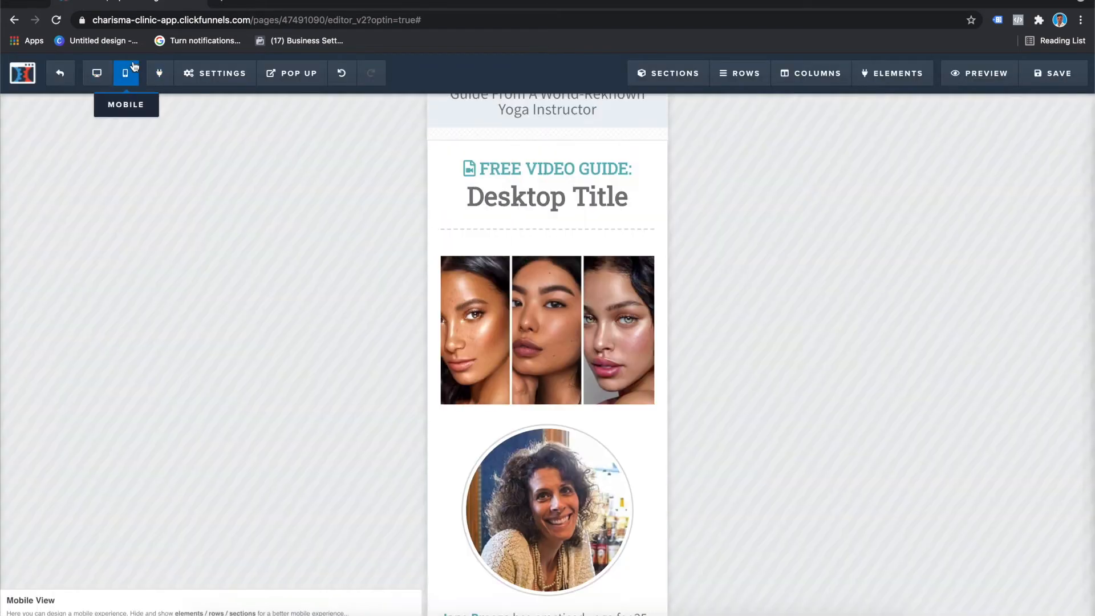
scroll(646, 380, up, 1)
scroll(645, 381, down, 10)
scroll(646, 381, up, 8)
scroll(646, 381, up, 5)
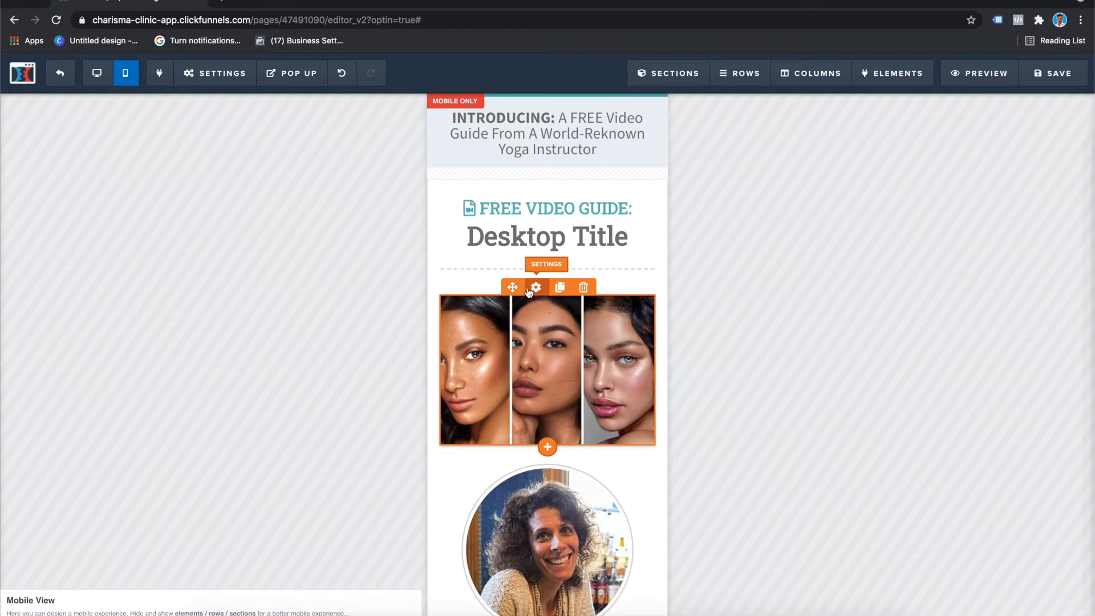
Step: Try to reduce the top margin of the three-face image in the mobile view
click(535, 288)
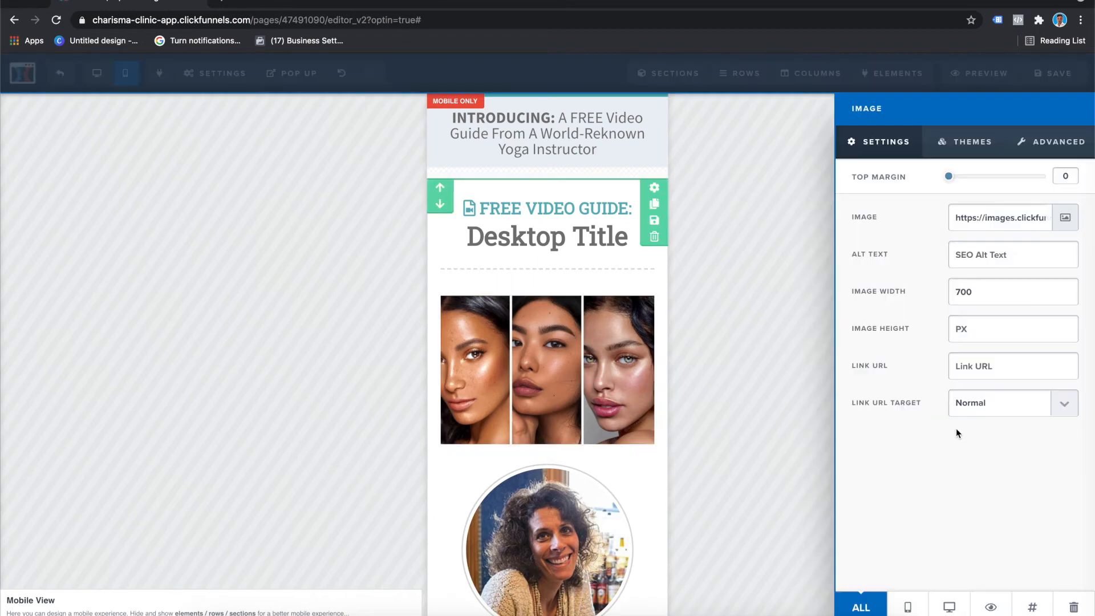
mouse_move(950, 182)
mouse_down()
mouse_move(1039, 178)
mouse_move(931, 180)
mouse_up()
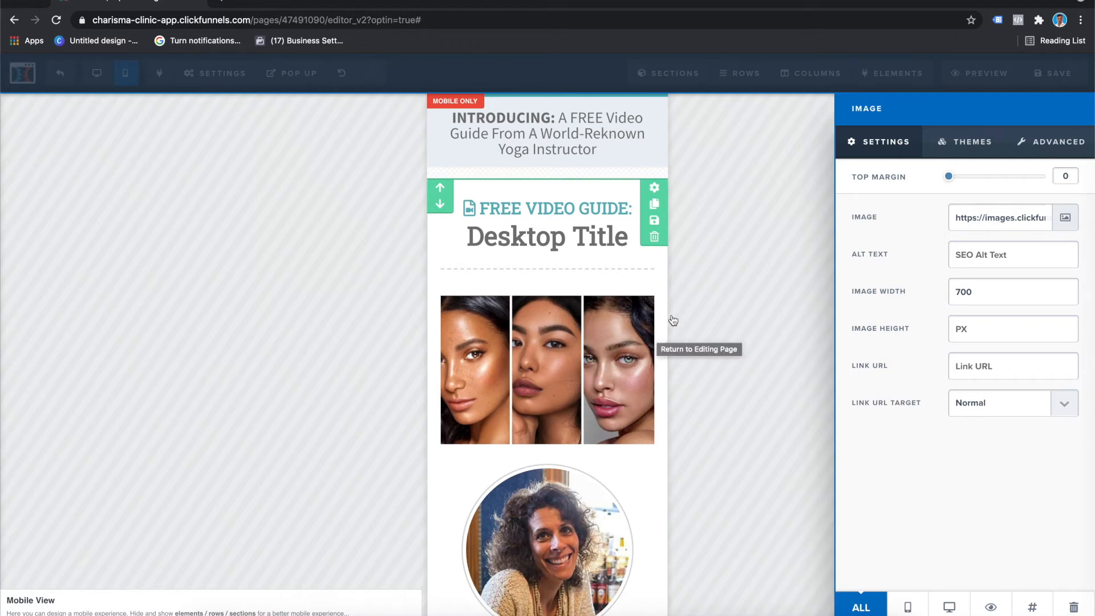
click(708, 316)
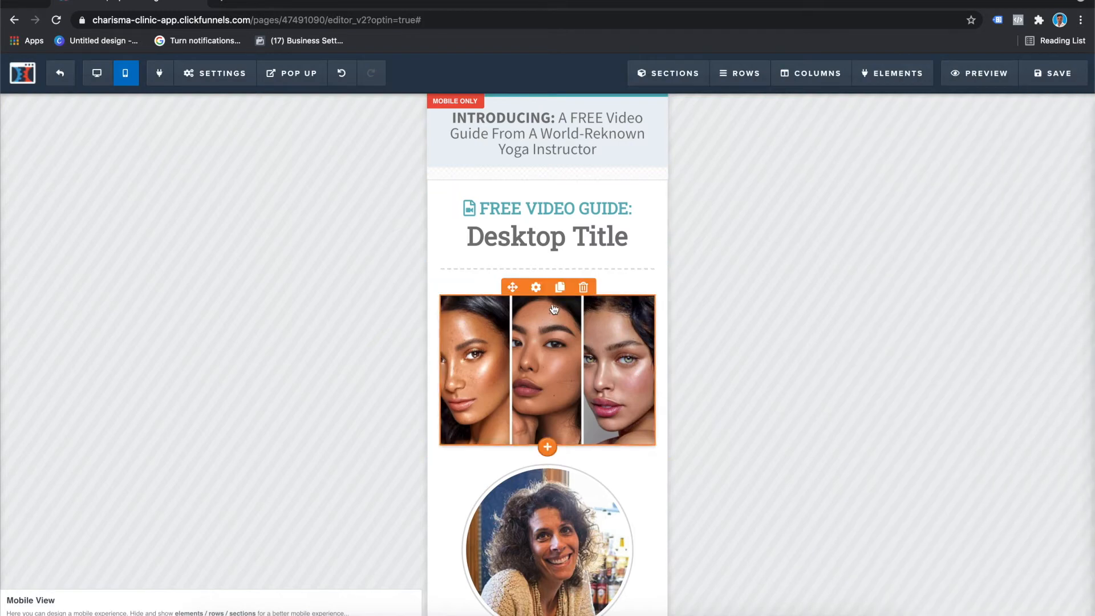
Step: Add a one-column row below the three-face image and set its background image to the copied image URL
click(549, 457)
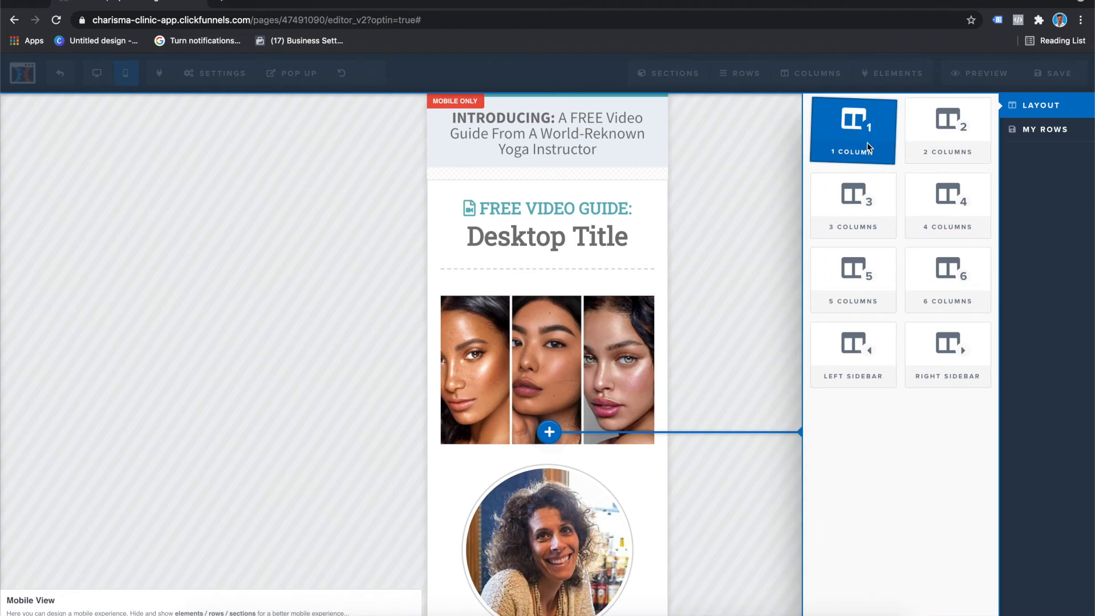
click(864, 143)
scroll(599, 364, down, 3)
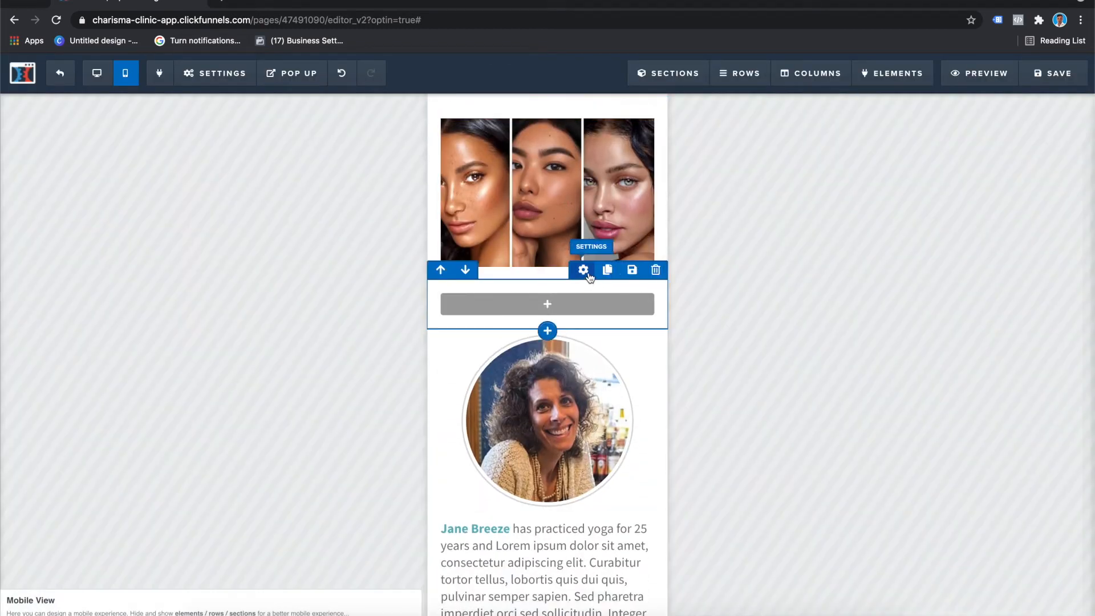
click(584, 270)
click(981, 218)
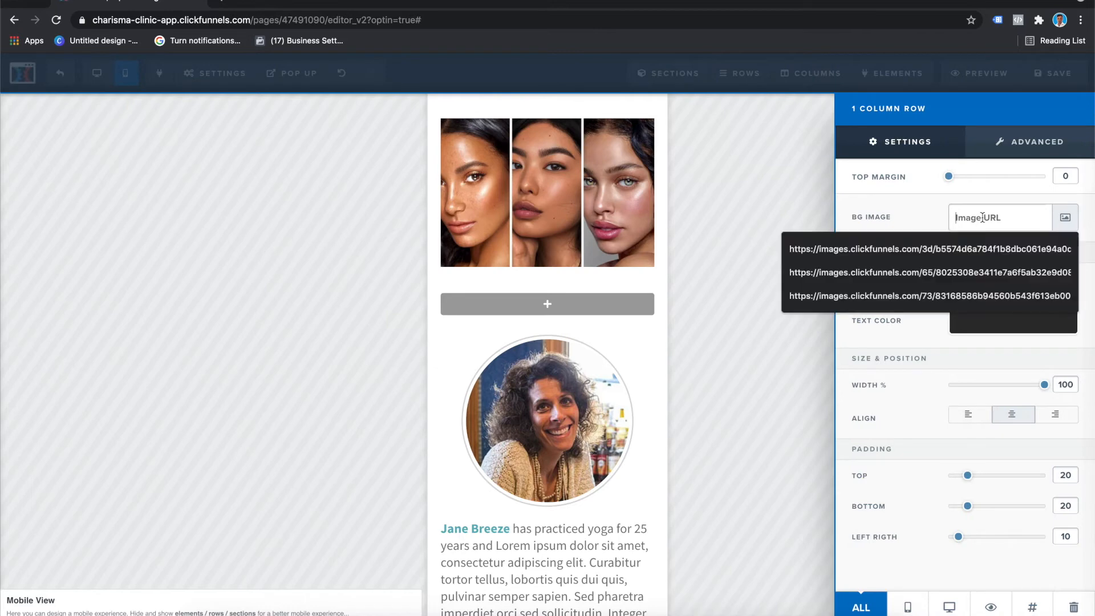
key(super+v)
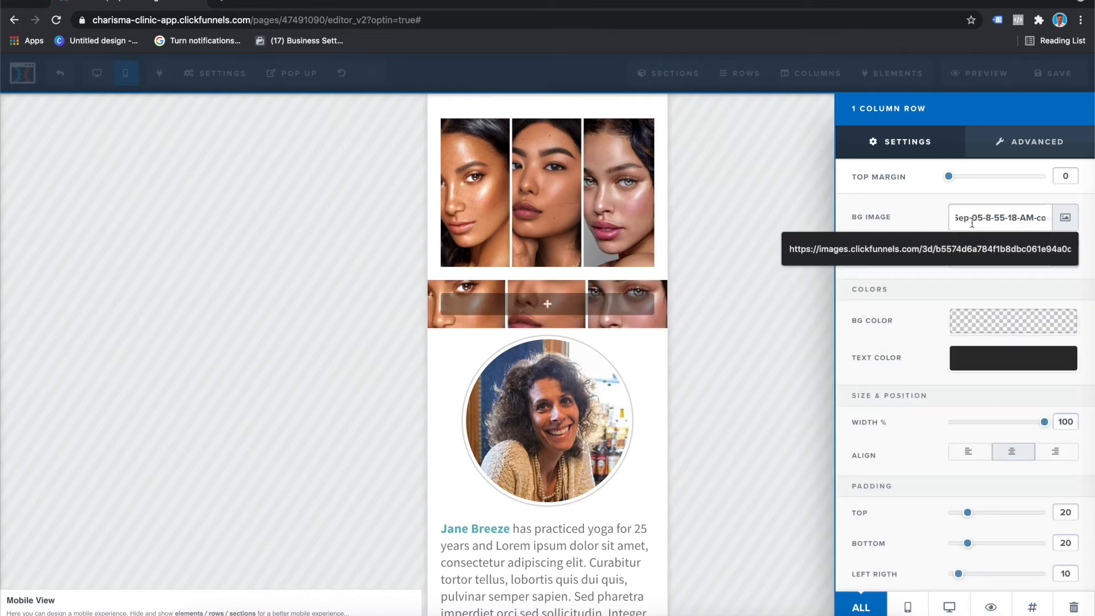
Step: Set the new background-image row's top margin to 5 and its top and bottom padding to 100
drag(948, 176, 953, 177)
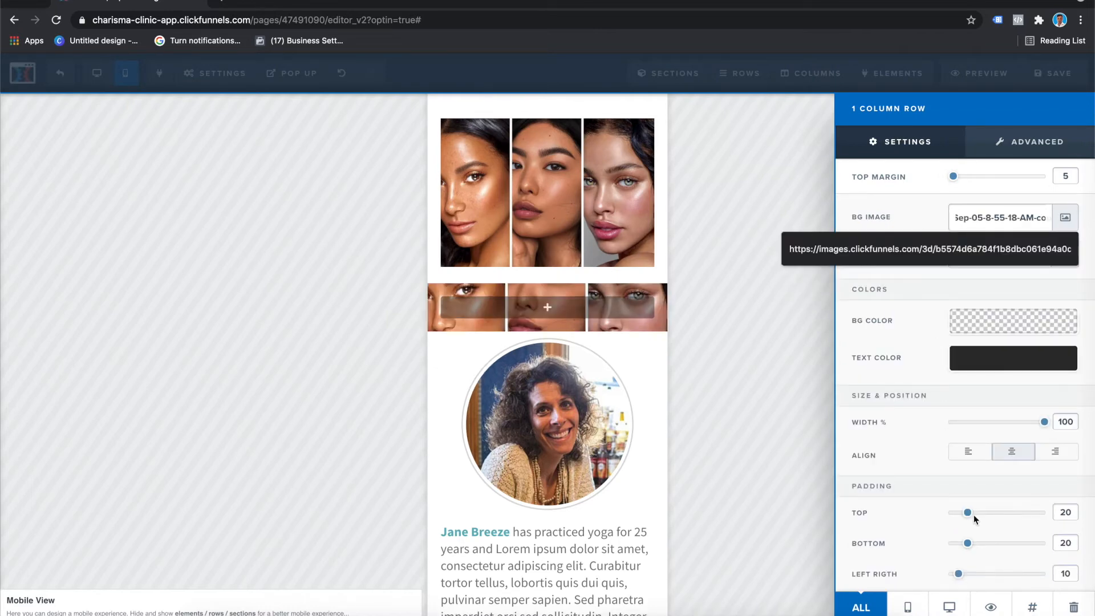
drag(967, 516, 1049, 513)
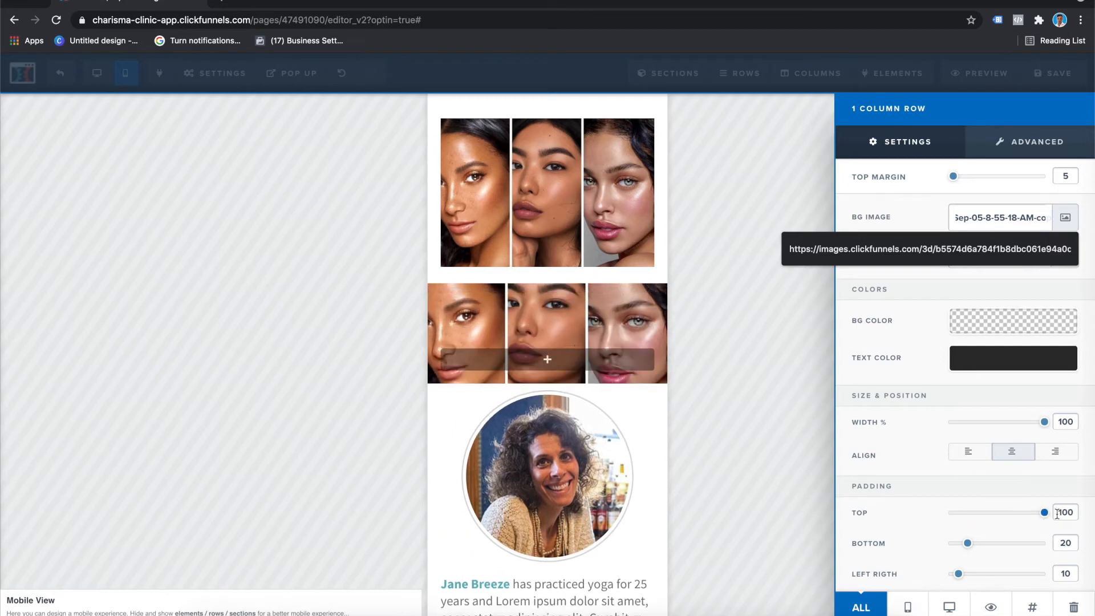
drag(964, 549, 1055, 543)
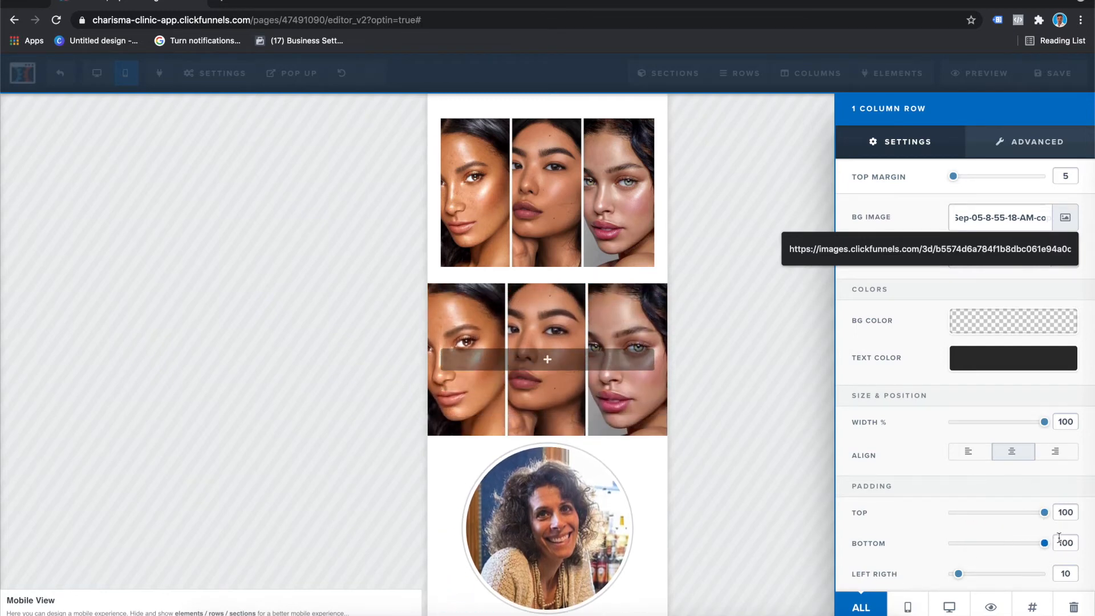
click(709, 237)
Step: Delete the original three-face image row above the new background-image row
scroll(627, 200, up, 1)
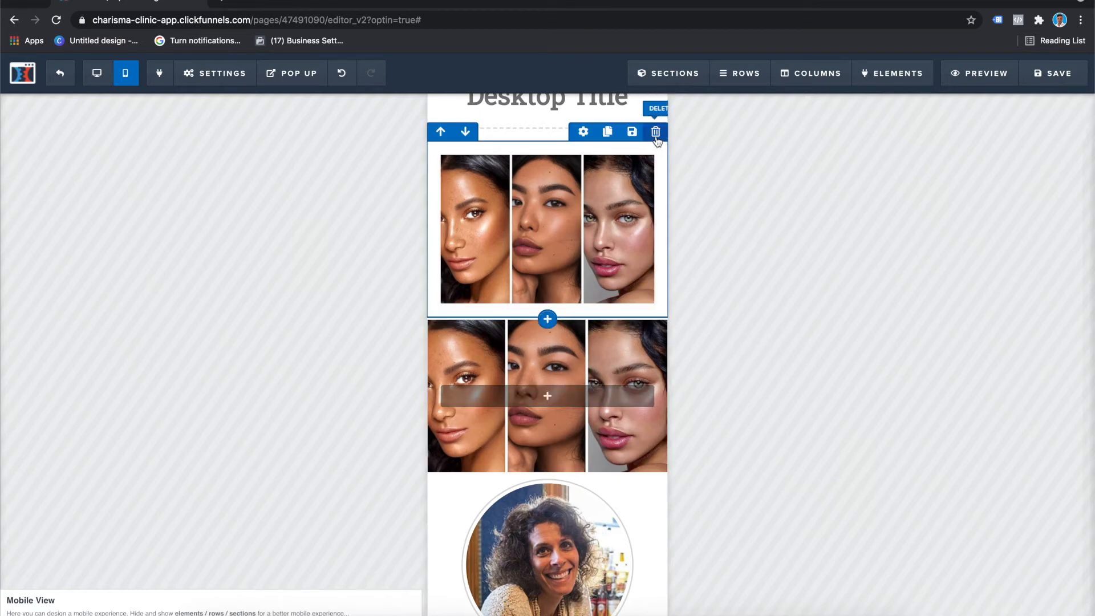
click(655, 132)
click(654, 94)
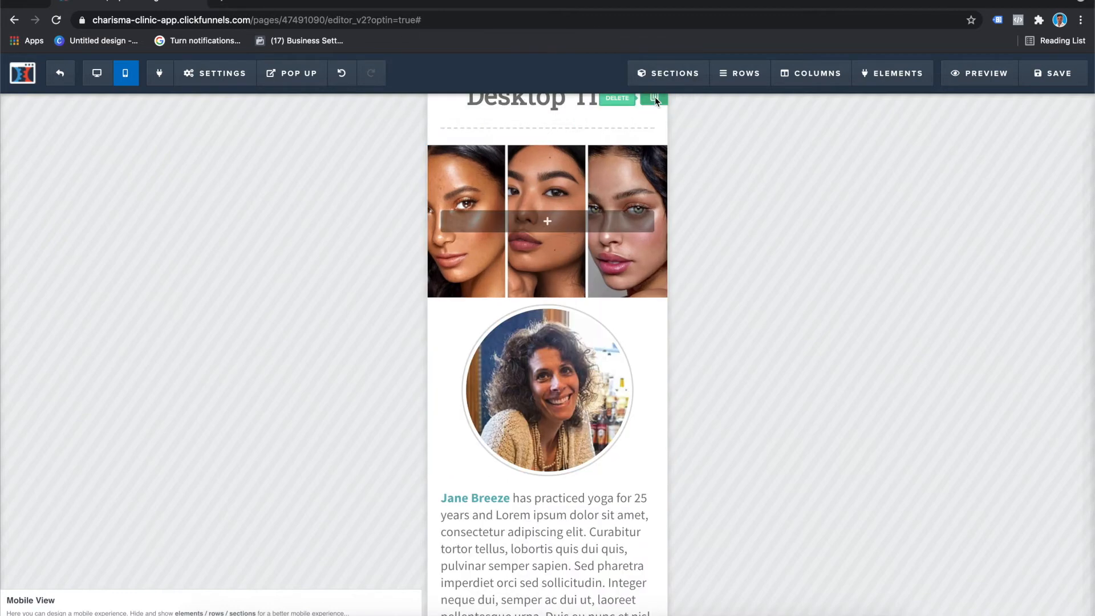
scroll(625, 286, up, 2)
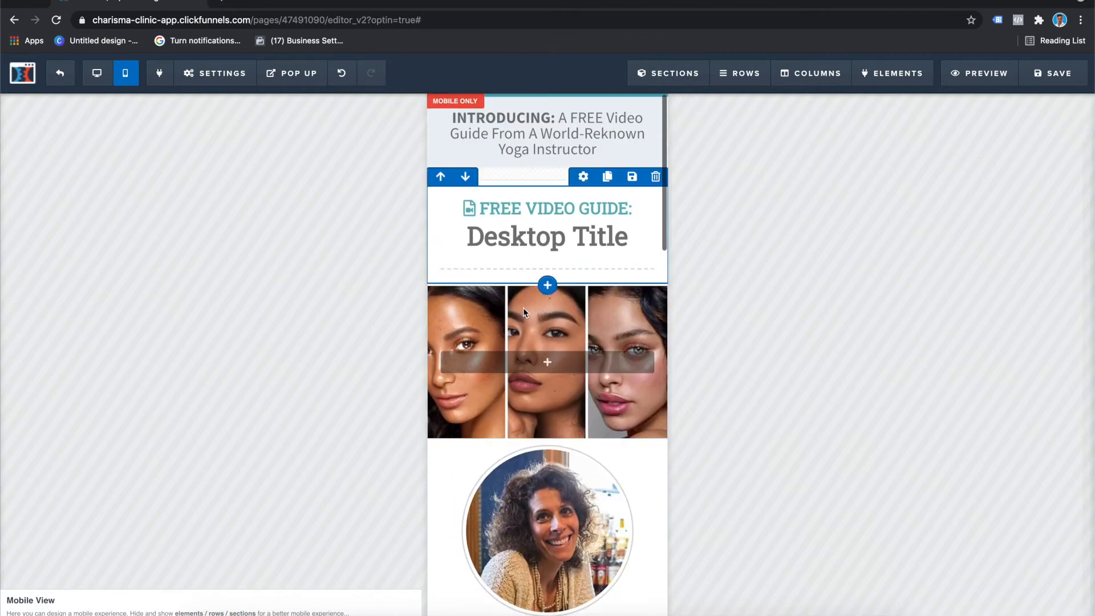
Step: Add a headline element to the background-image row and clear its placeholder text
click(547, 362)
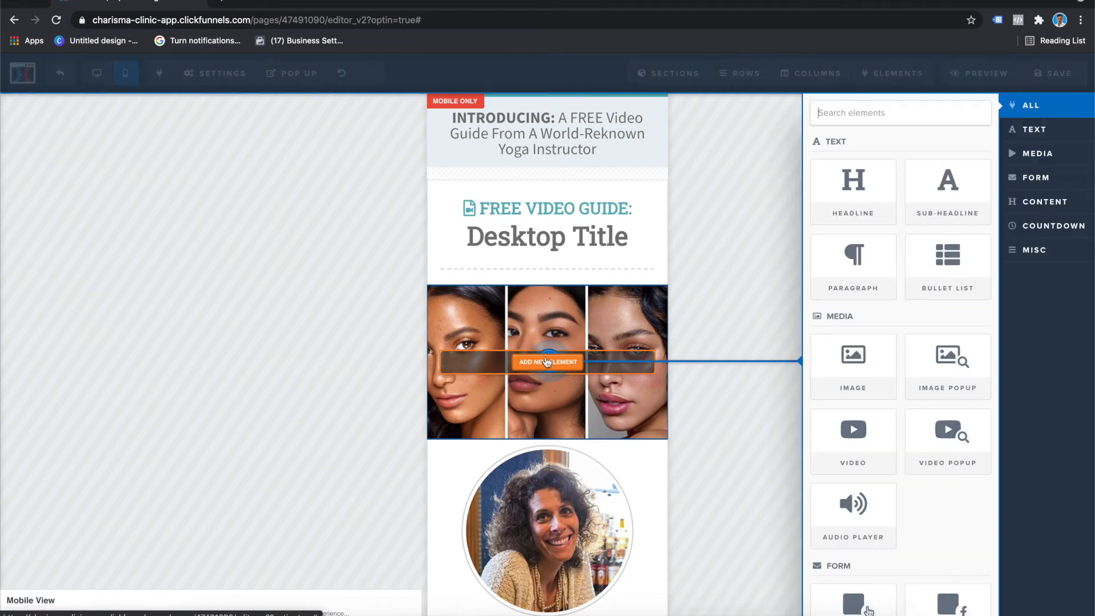
click(870, 199)
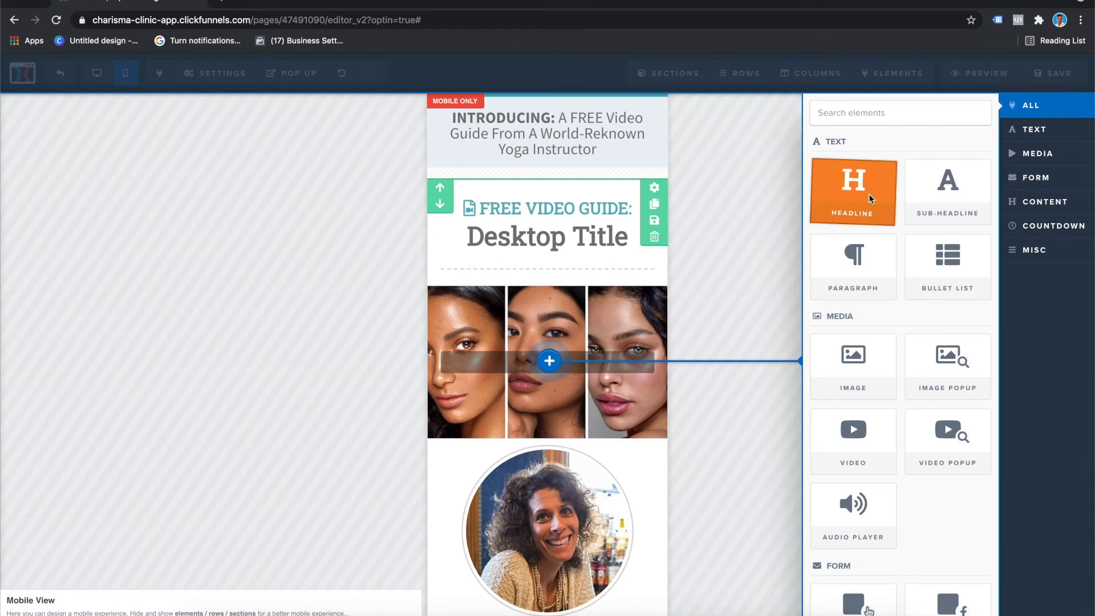
click(596, 396)
drag(596, 396, 430, 374)
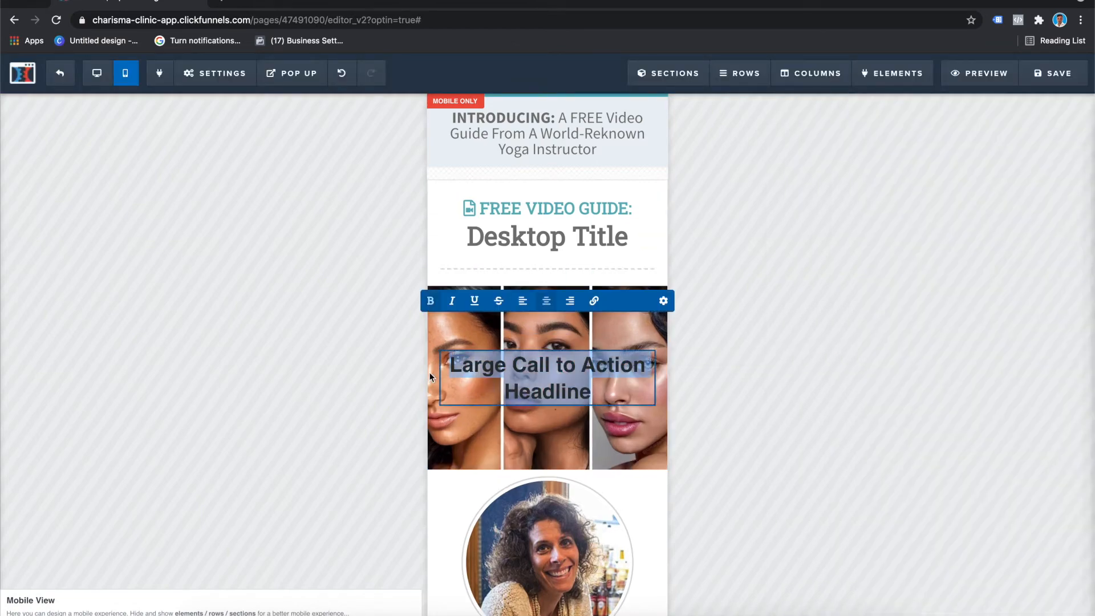
scroll(421, 368, down, 8)
scroll(588, 305, up, 7)
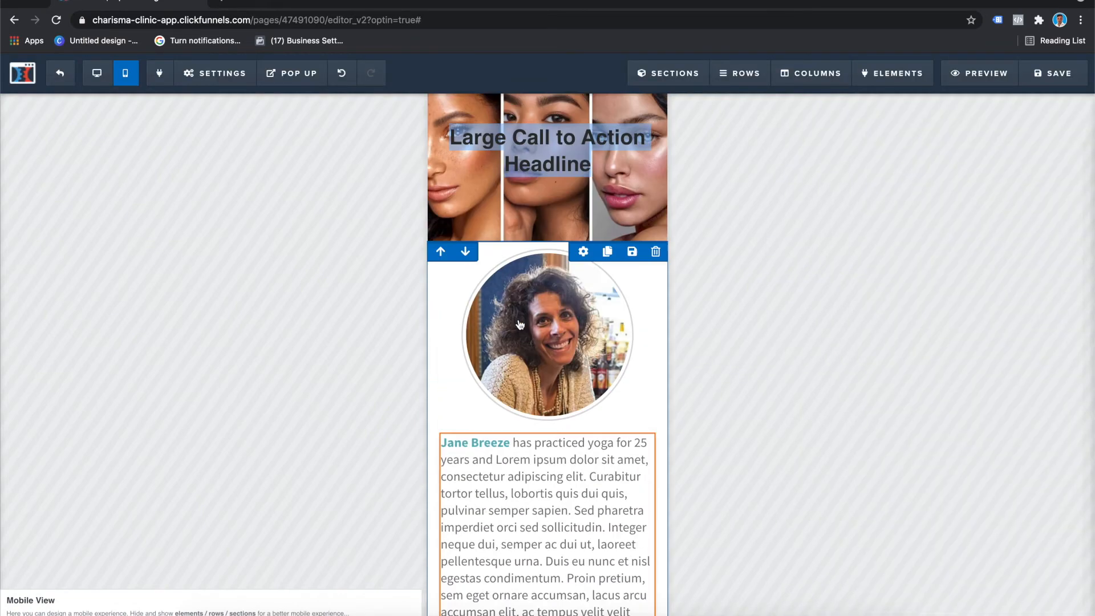
drag(593, 331, 453, 301)
key(BackSpace)
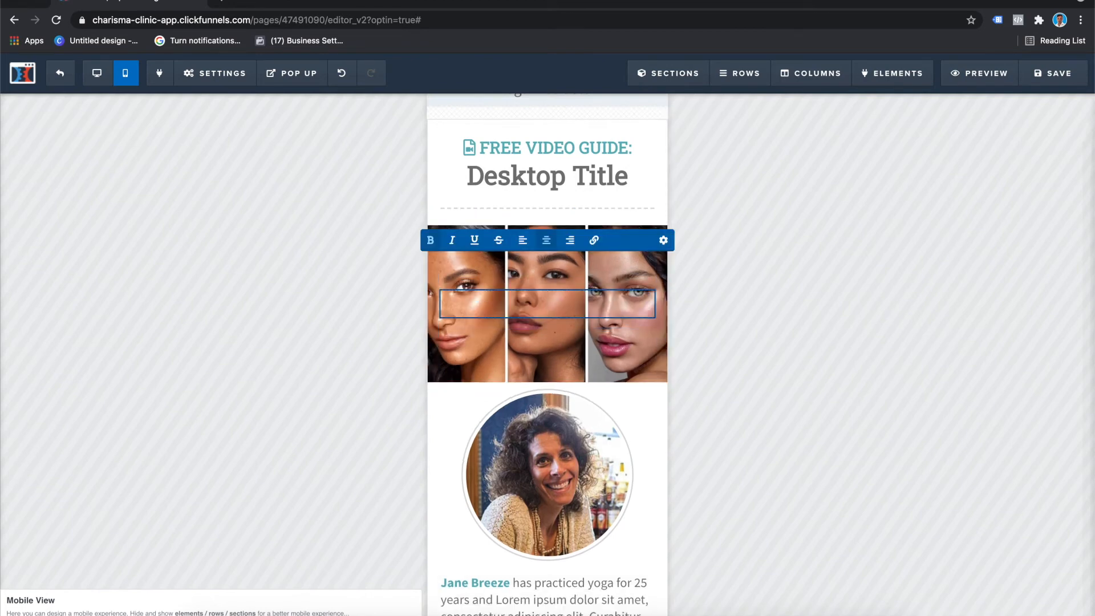
click(706, 347)
scroll(473, 279, up, 2)
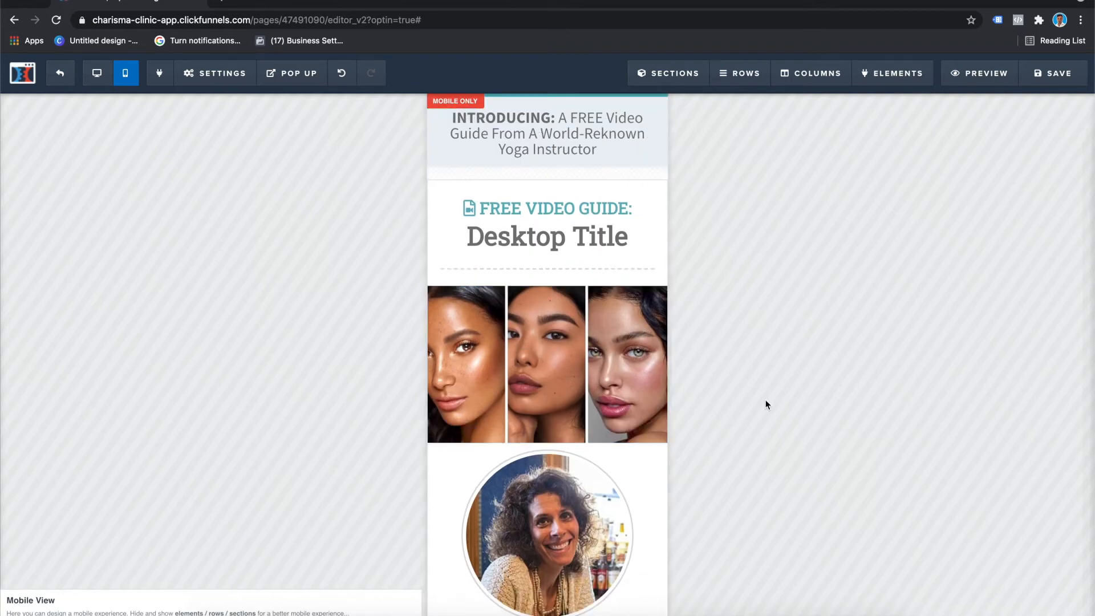
Step: Delete the round instructor portrait image above the bio paragraph
scroll(627, 342, down, 3)
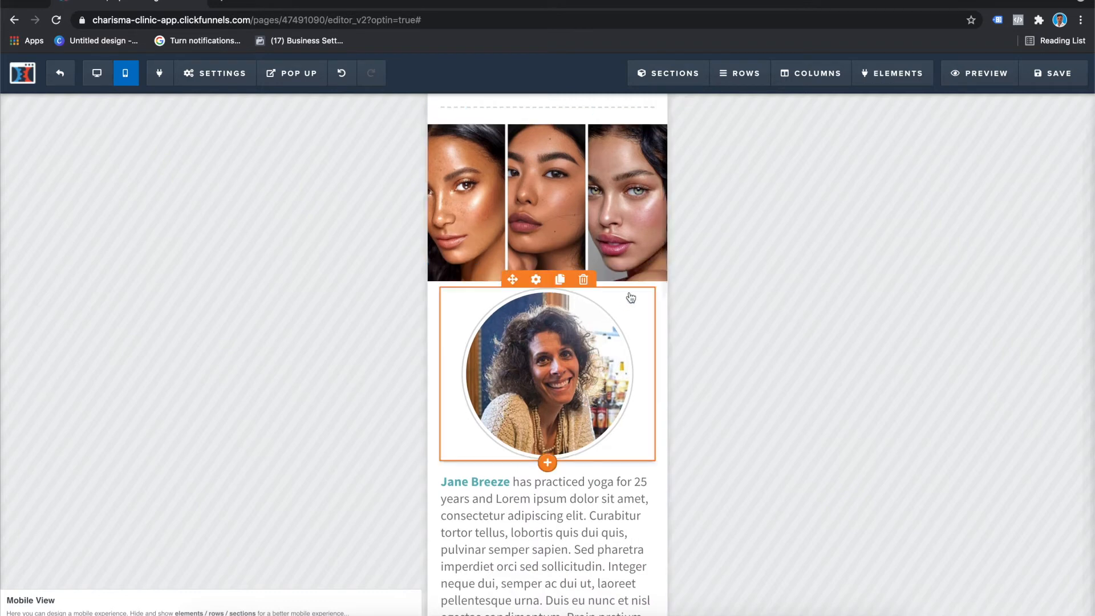
click(583, 279)
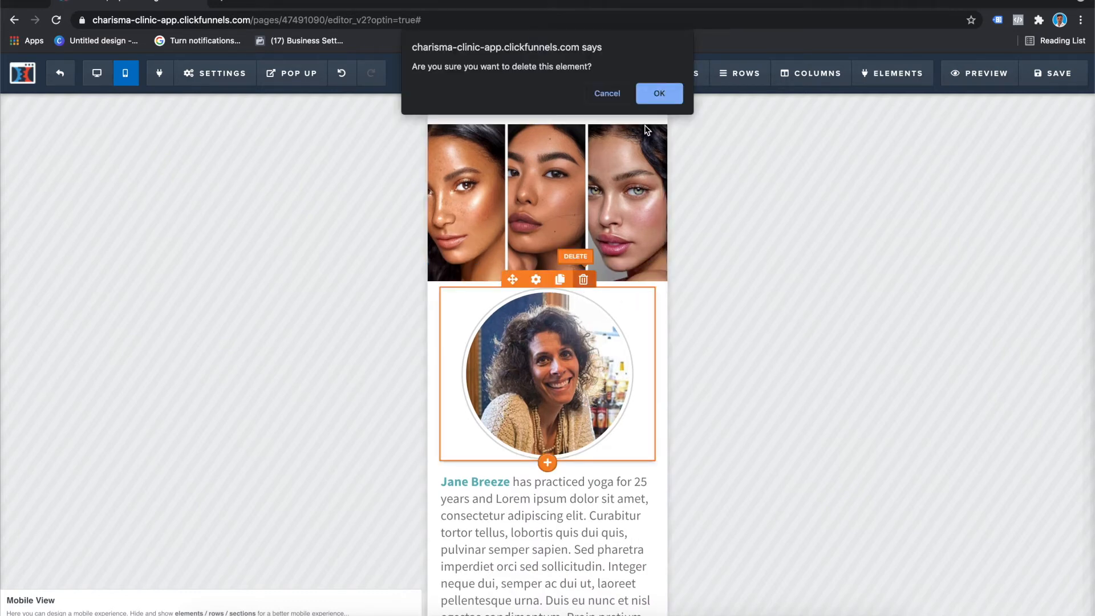
click(657, 94)
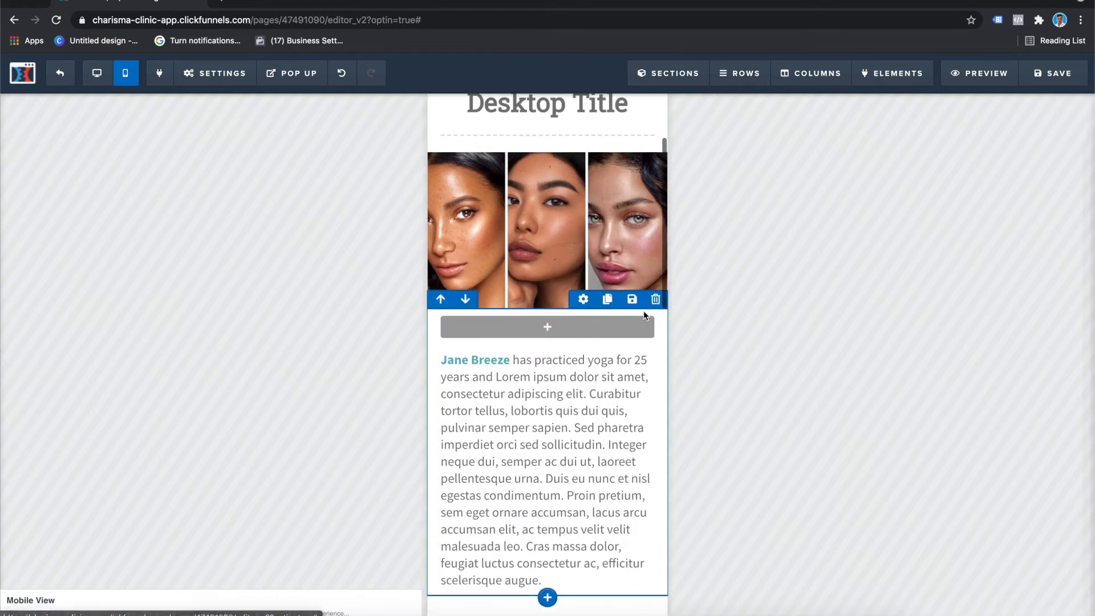
scroll(643, 310, up, 3)
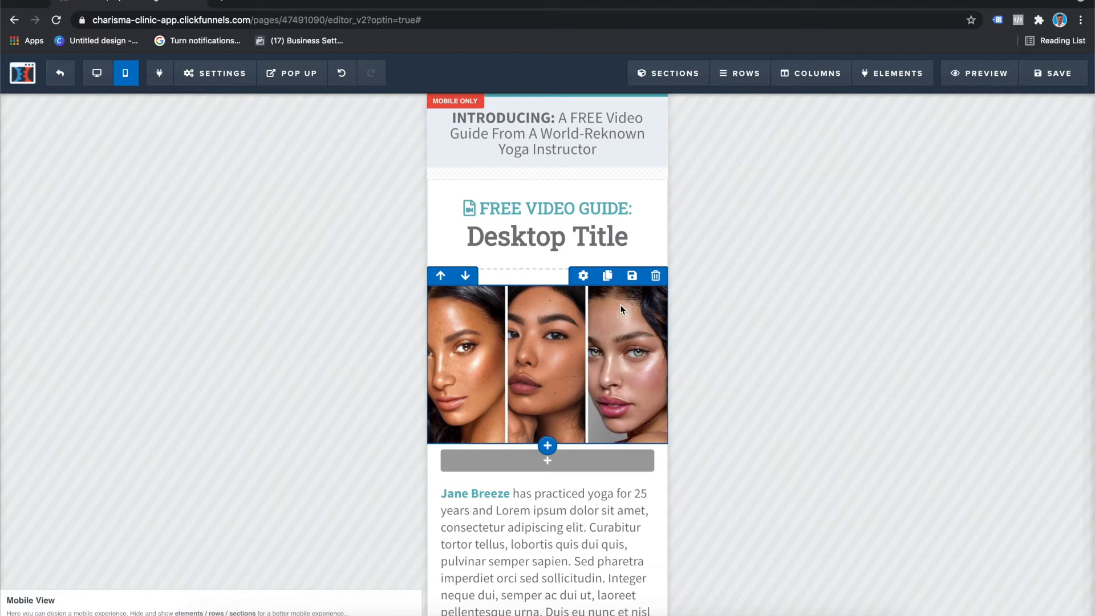
Step: From the desktop view, set the three-face background-image row to be visible on mobile only
click(98, 73)
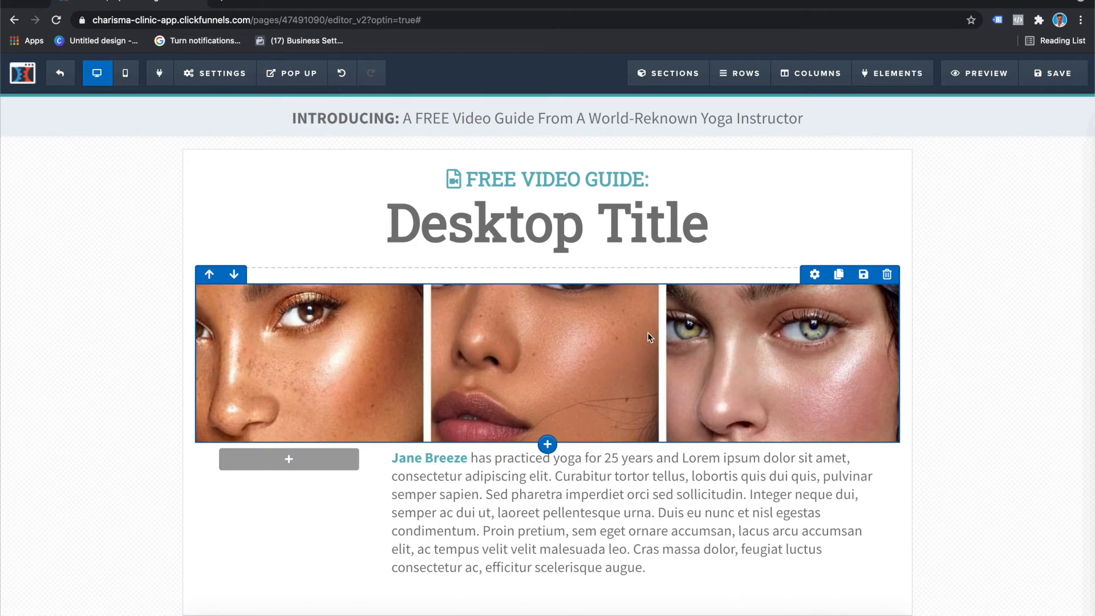
scroll(722, 324, down, 1)
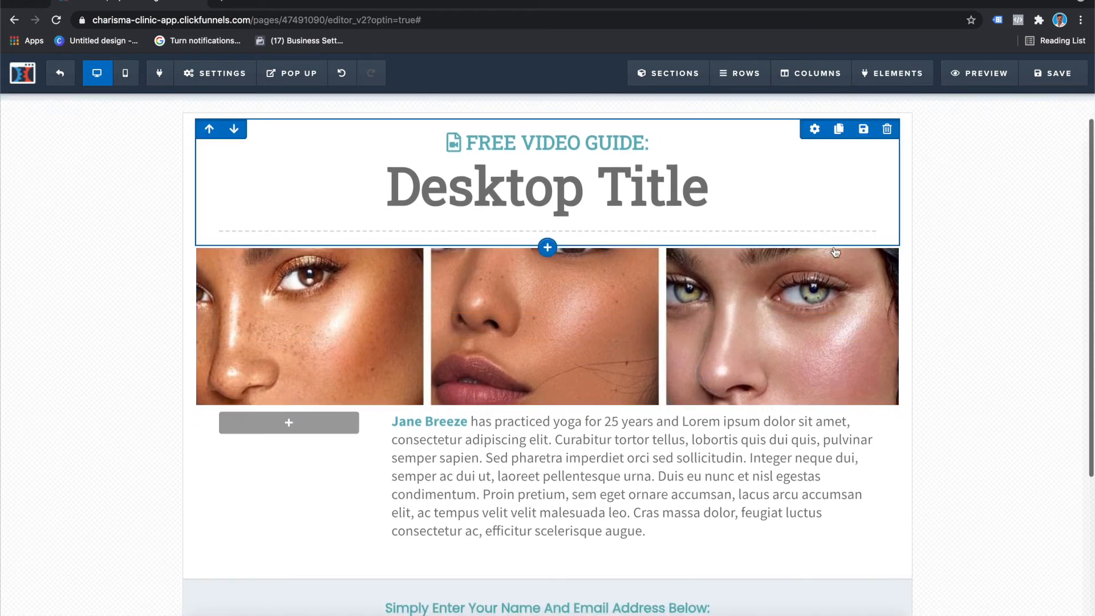
click(814, 239)
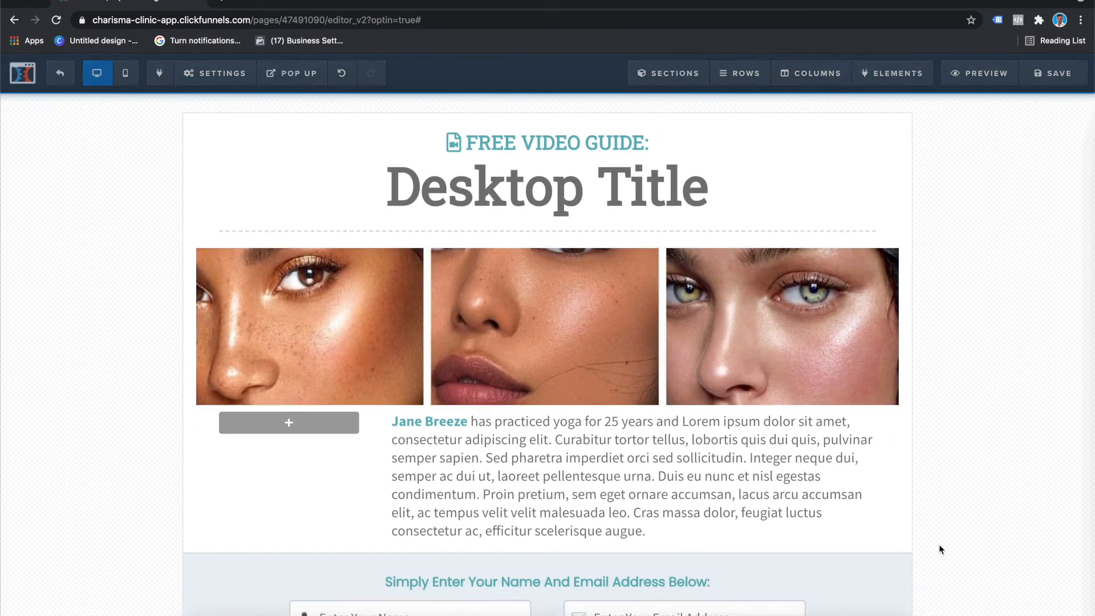
click(913, 608)
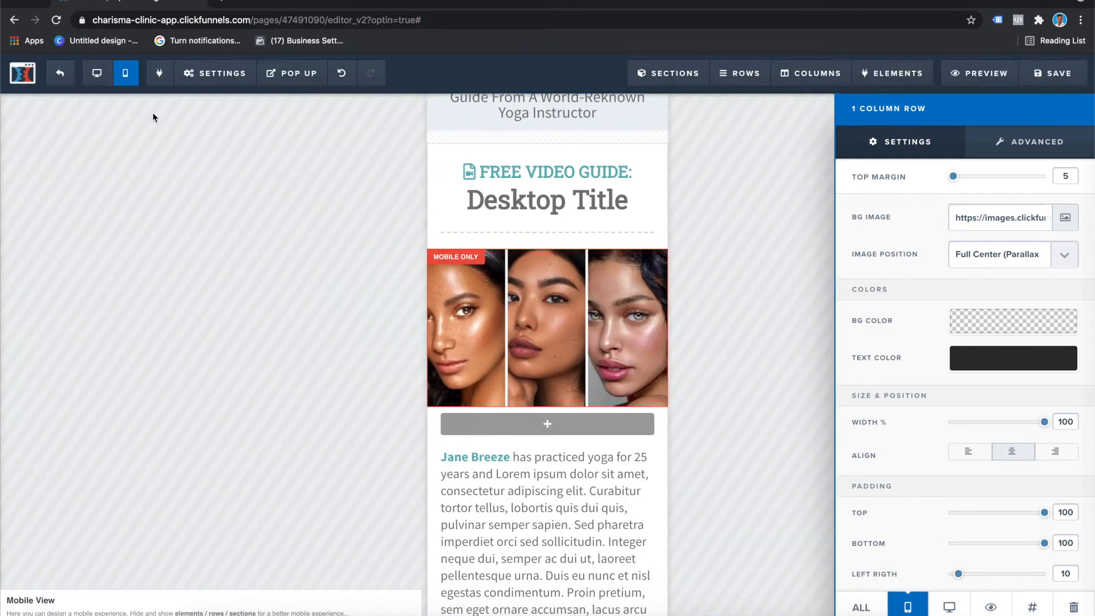
Step: Compare the desktop and mobile views to check where the three-face background-image row appears
click(97, 75)
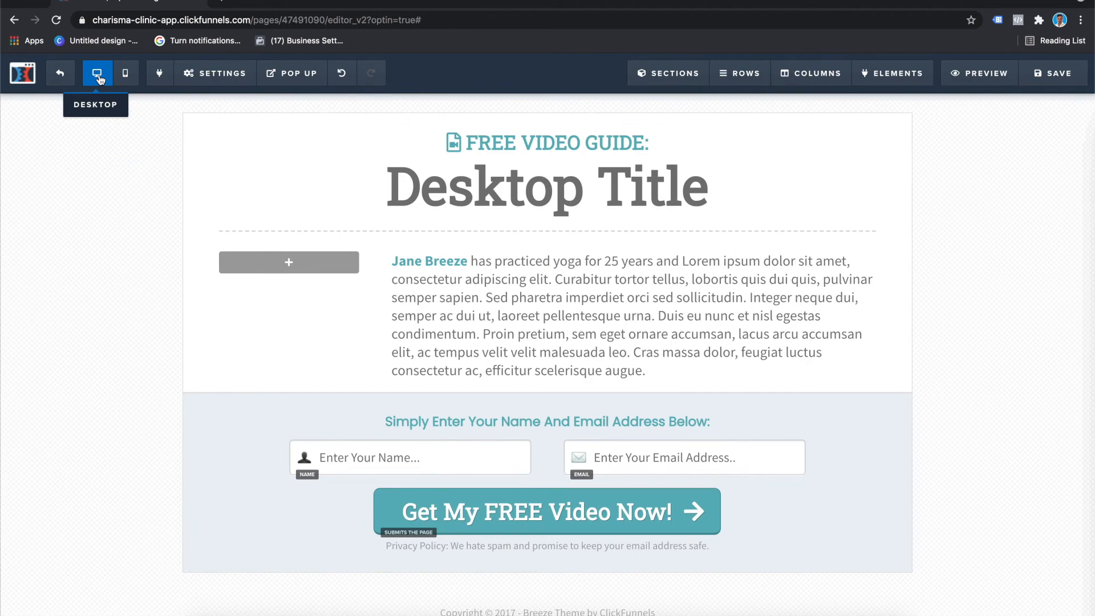
click(124, 74)
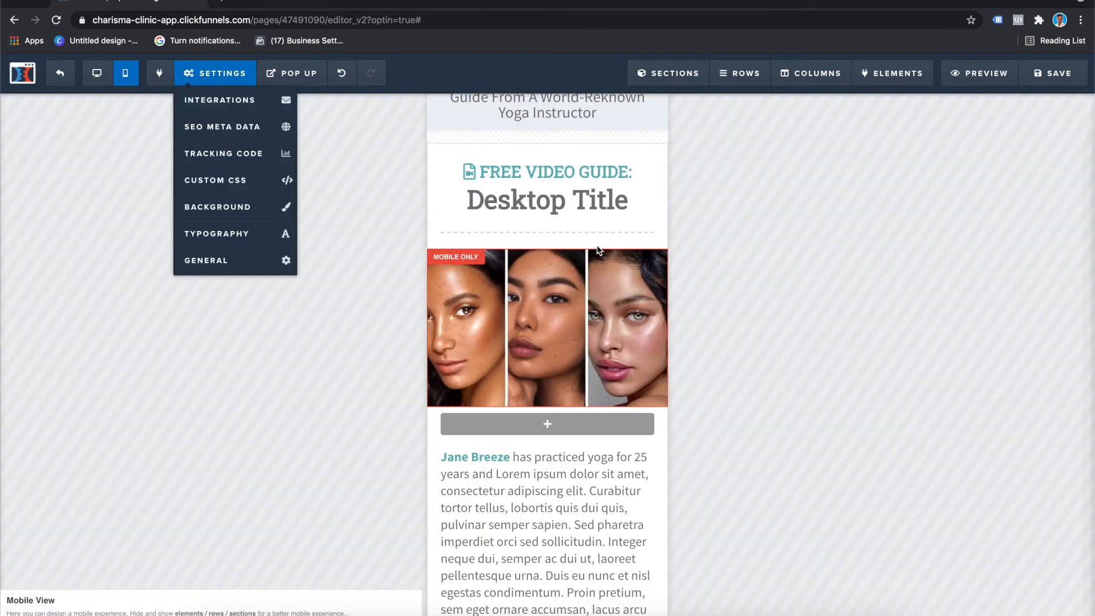
scroll(596, 244, up, 2)
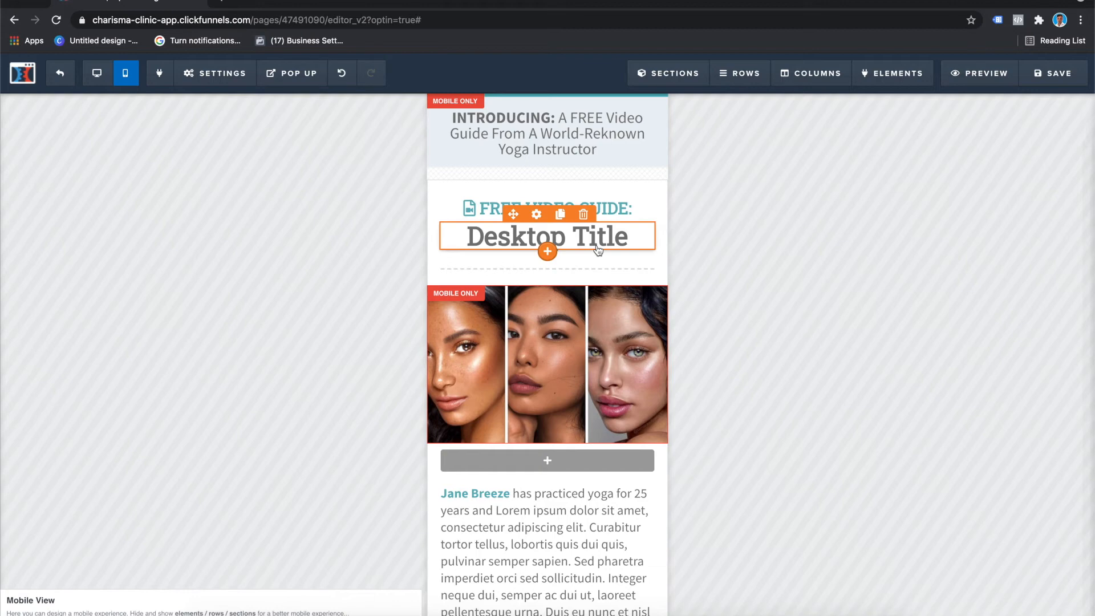
scroll(529, 334, down, 3)
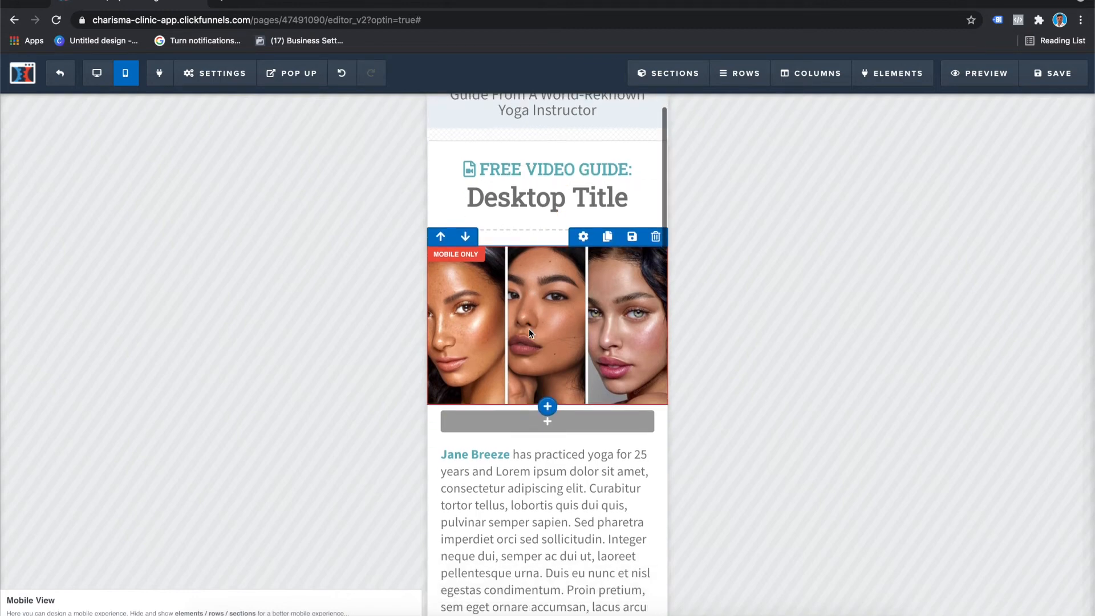
scroll(529, 334, up, 1)
scroll(529, 334, up, 2)
scroll(529, 331, down, 3)
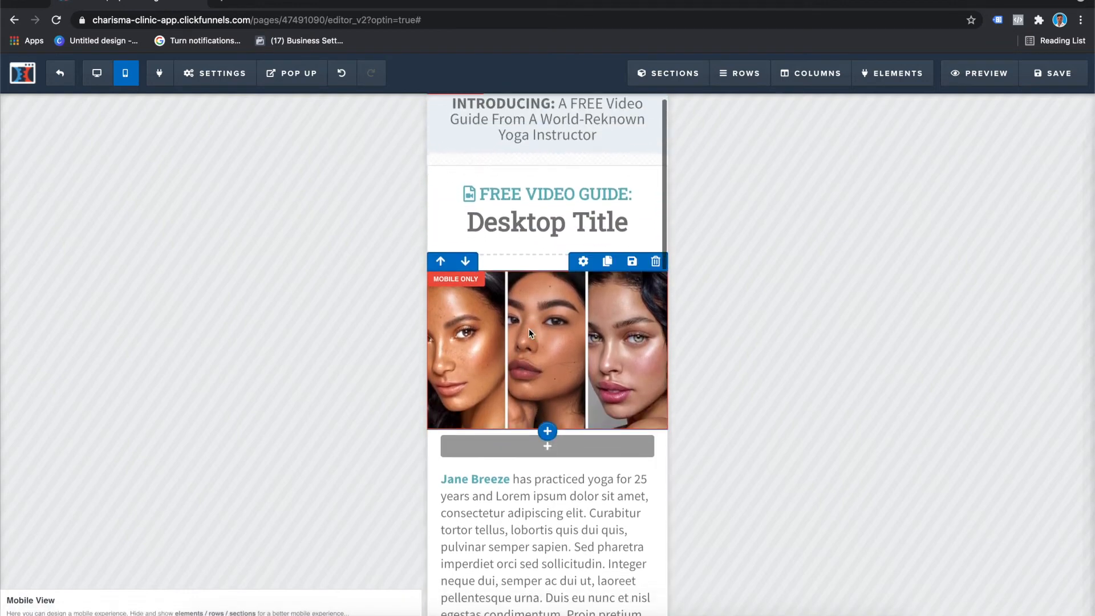
scroll(535, 329, down, 5)
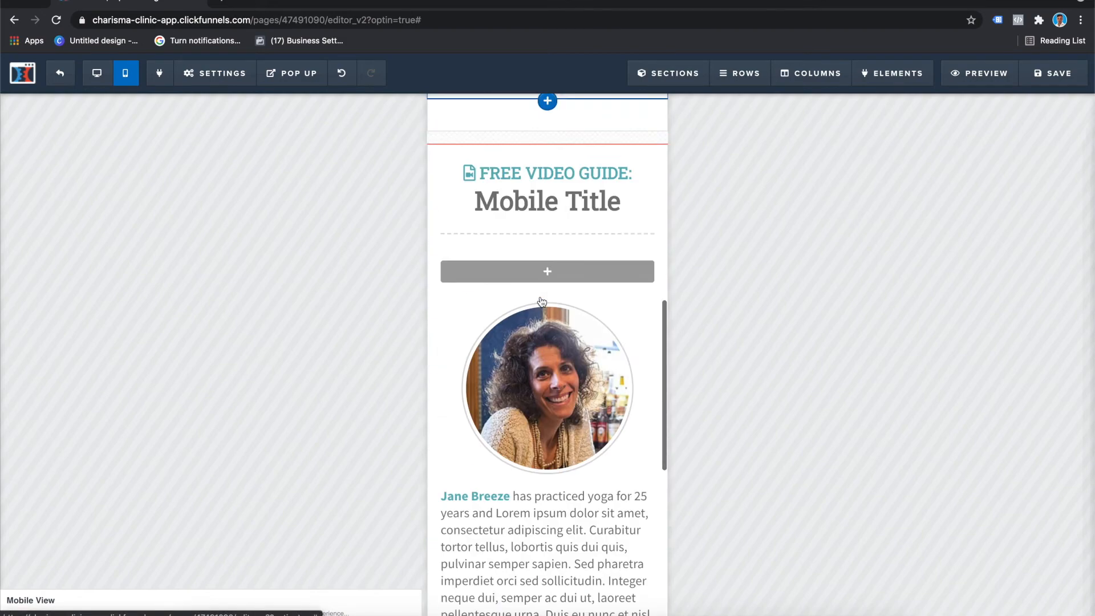
scroll(538, 308, up, 6)
scroll(542, 300, up, 1)
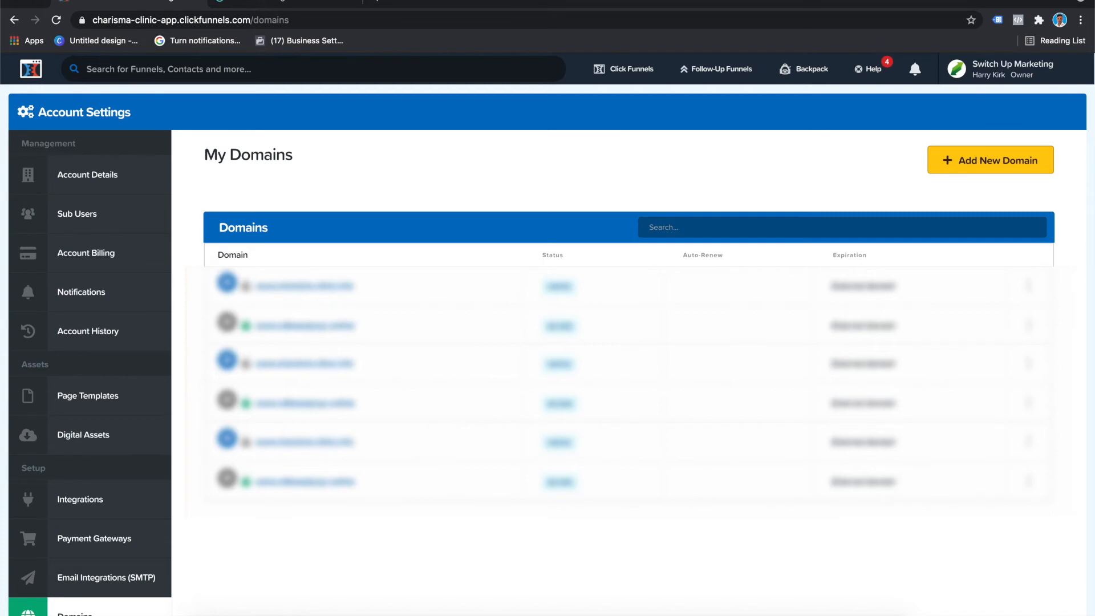
click(1026, 68)
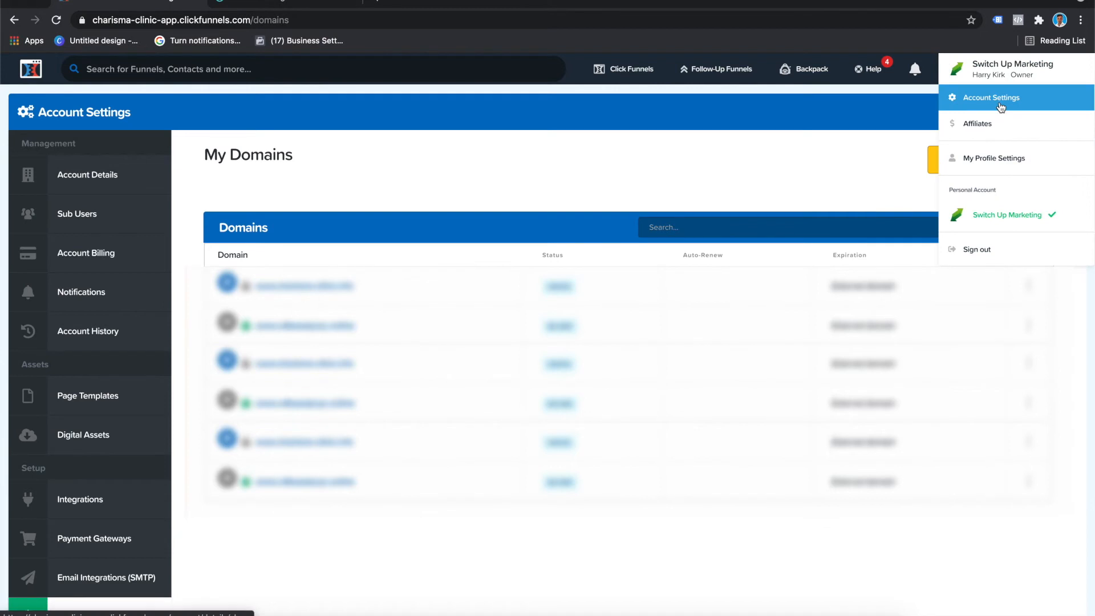
scroll(149, 498, down, 2)
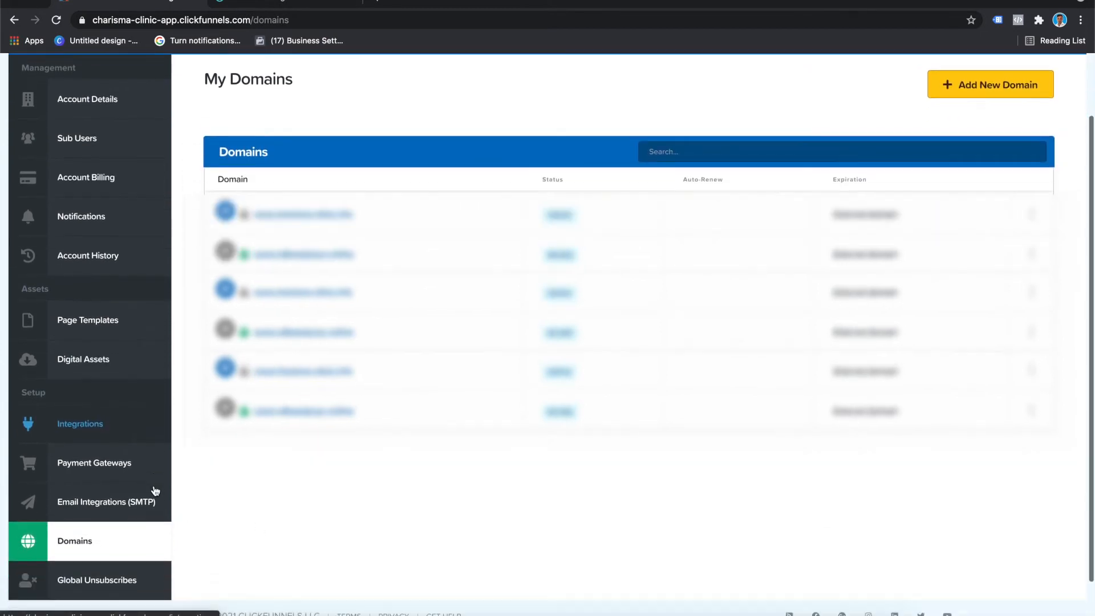
scroll(340, 508, up, 2)
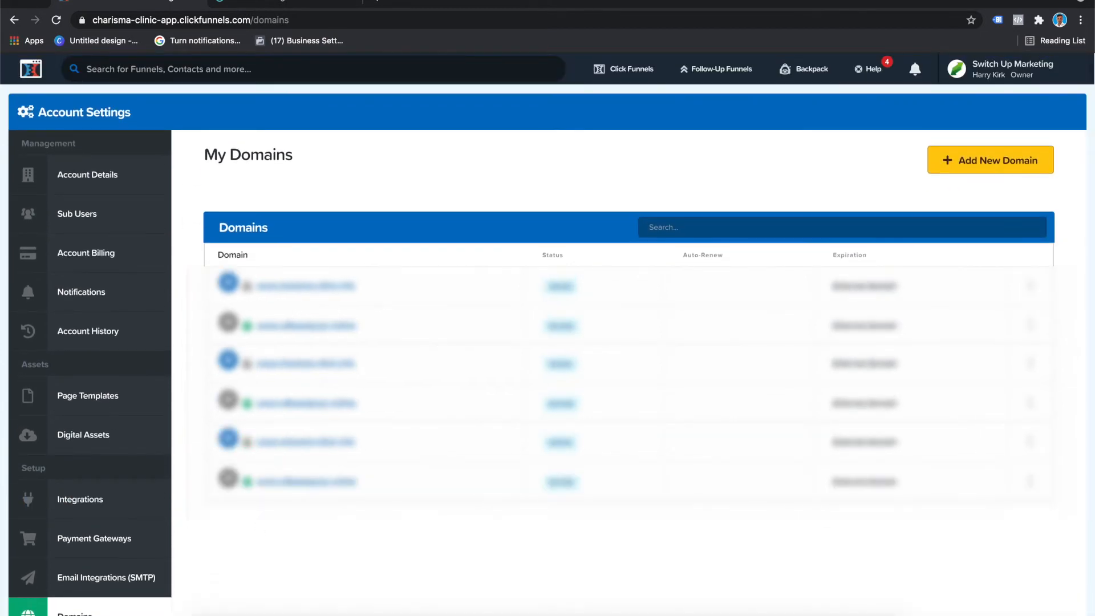
click(987, 169)
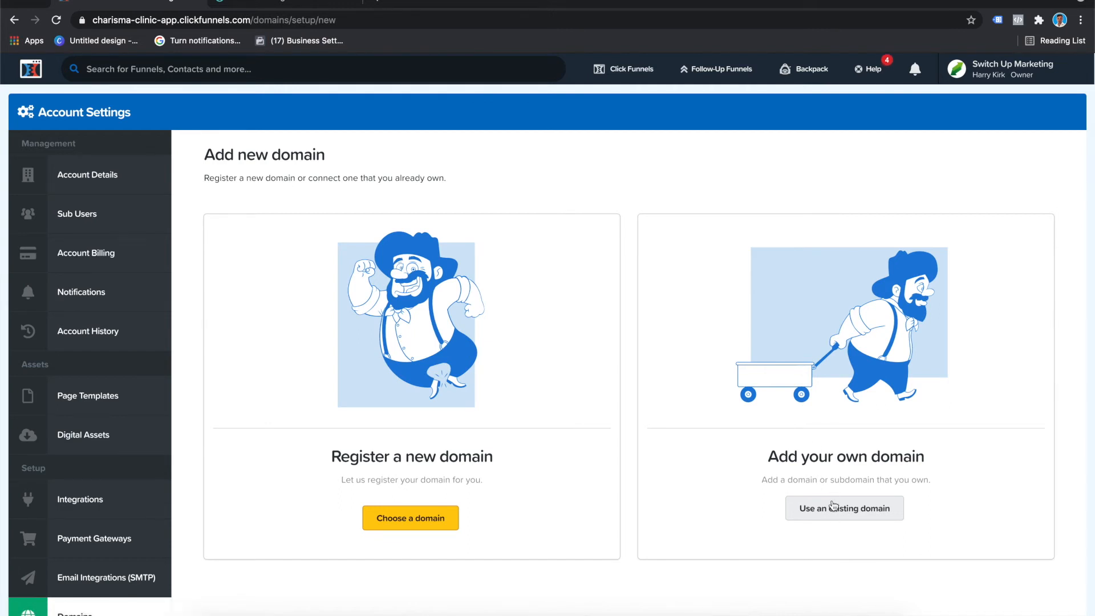
click(832, 514)
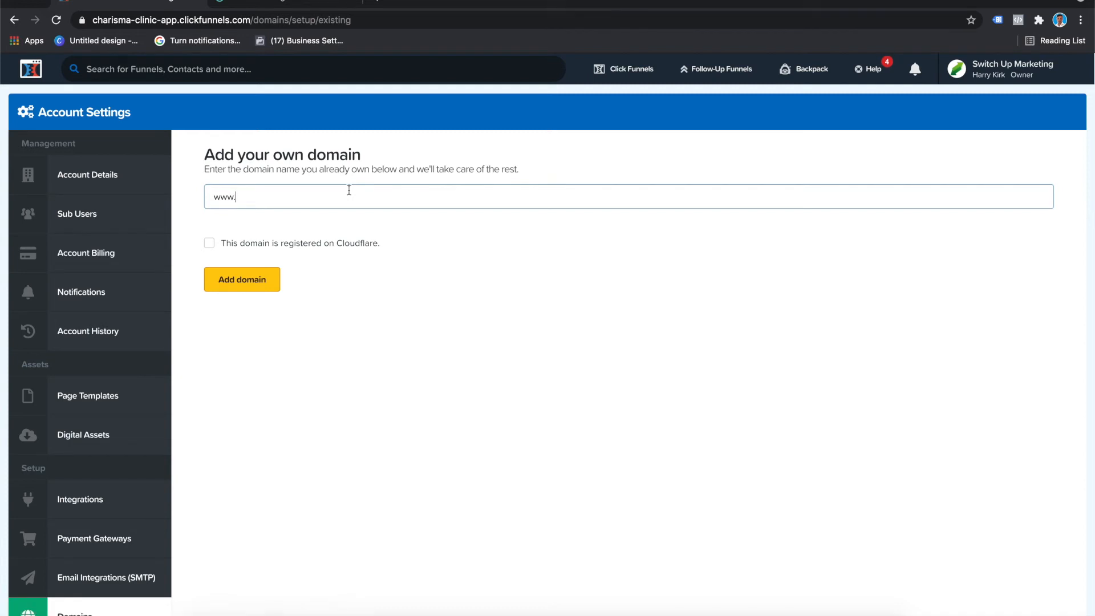
text(switchupacademy.co.uk)
click(269, 282)
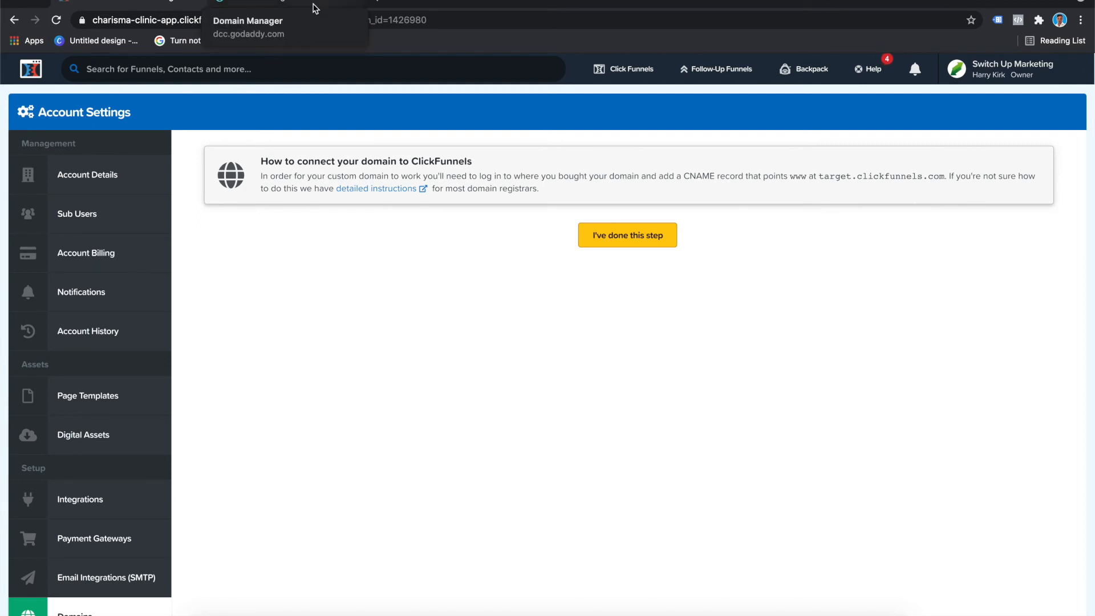
Step: Switch to GoDaddy and open the DNS management page for switchupacademy.co.uk
click(314, 8)
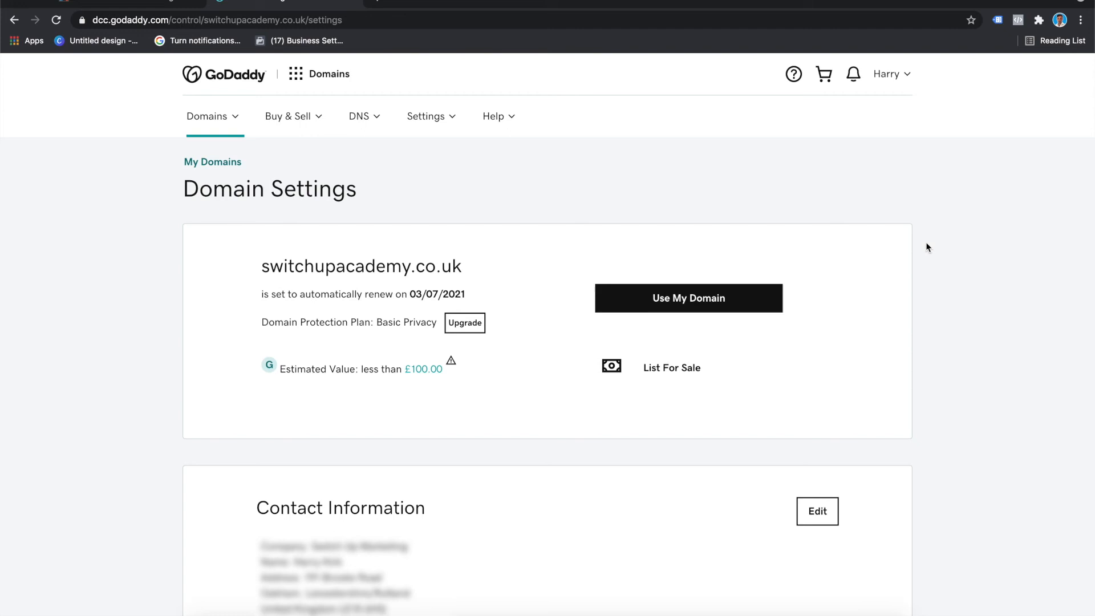
scroll(830, 319, down, 8)
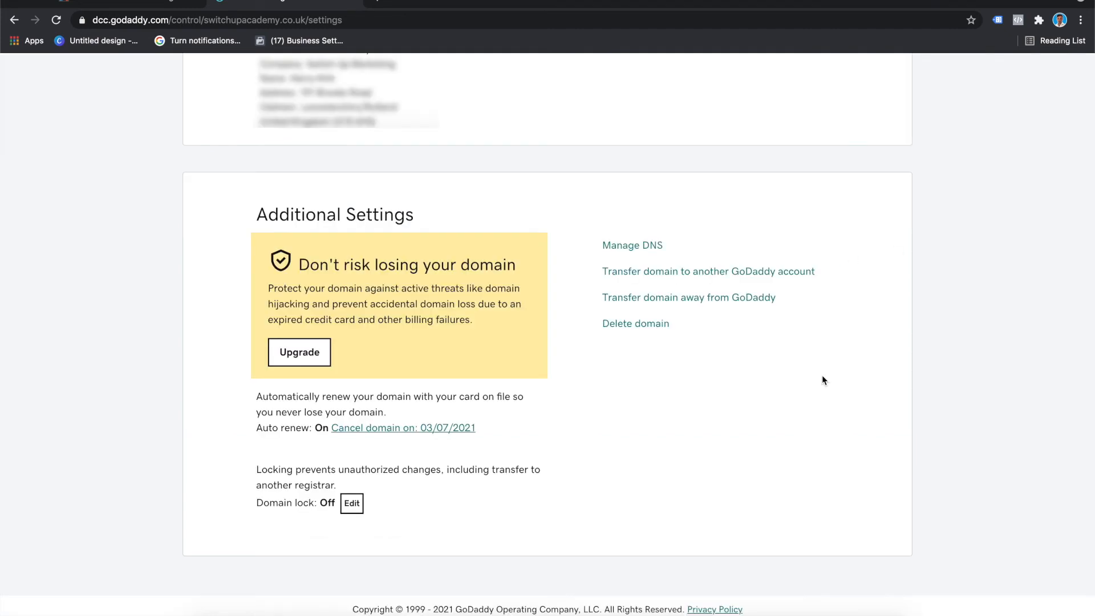
click(654, 252)
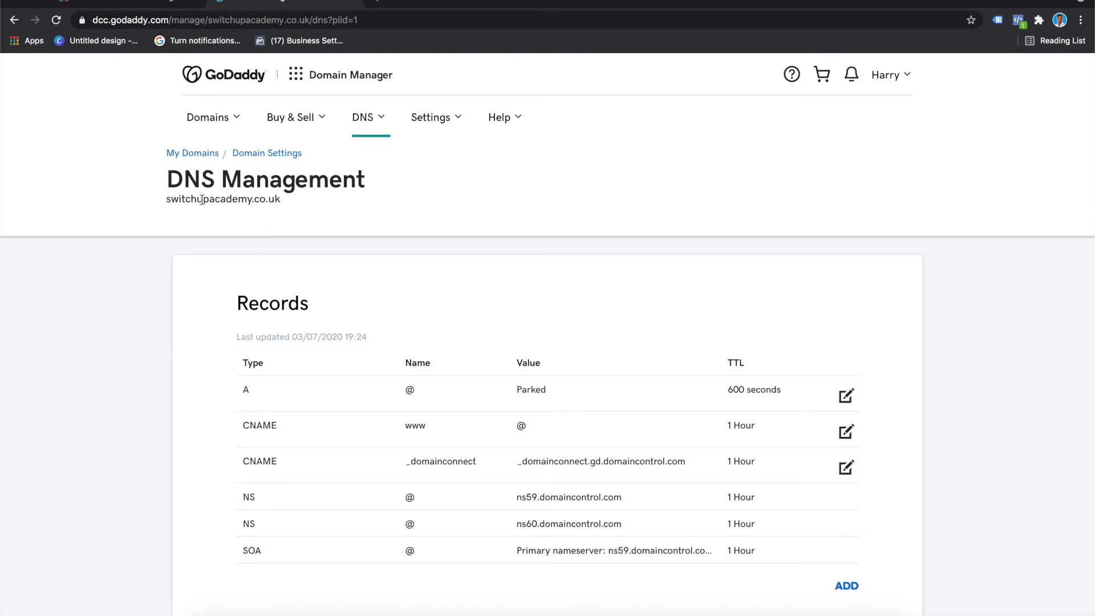
drag(289, 202, 165, 200)
click(443, 257)
Step: Point the www CNAME record to target.clickfunnels.com and save the record
scroll(443, 259, down, 2)
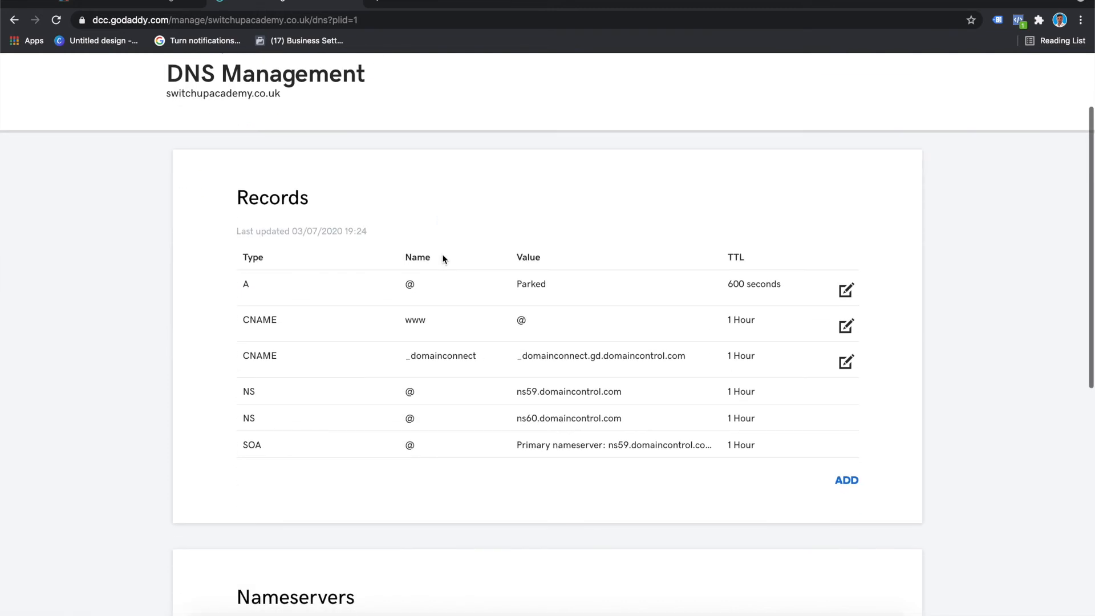
scroll(509, 323, down, 2)
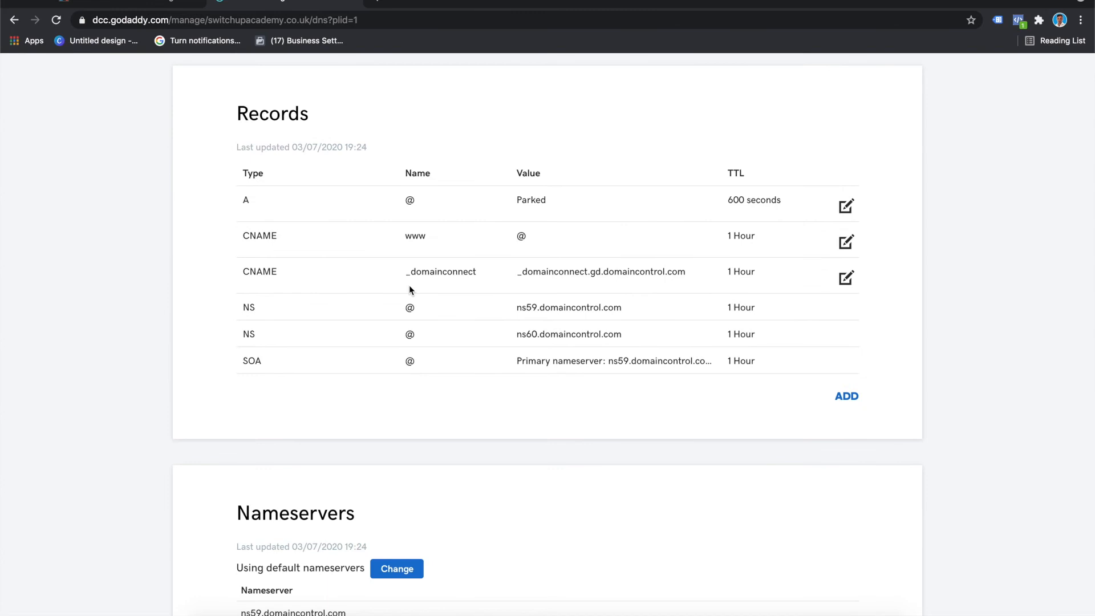
click(846, 242)
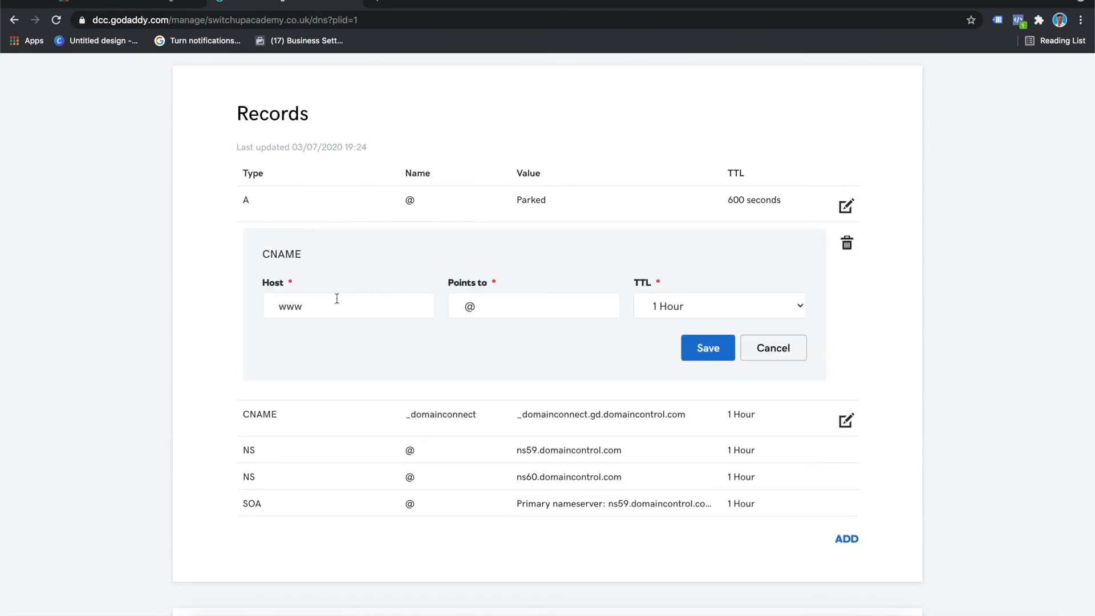
drag(477, 308, 446, 309)
text(target.clickfunnels.com)
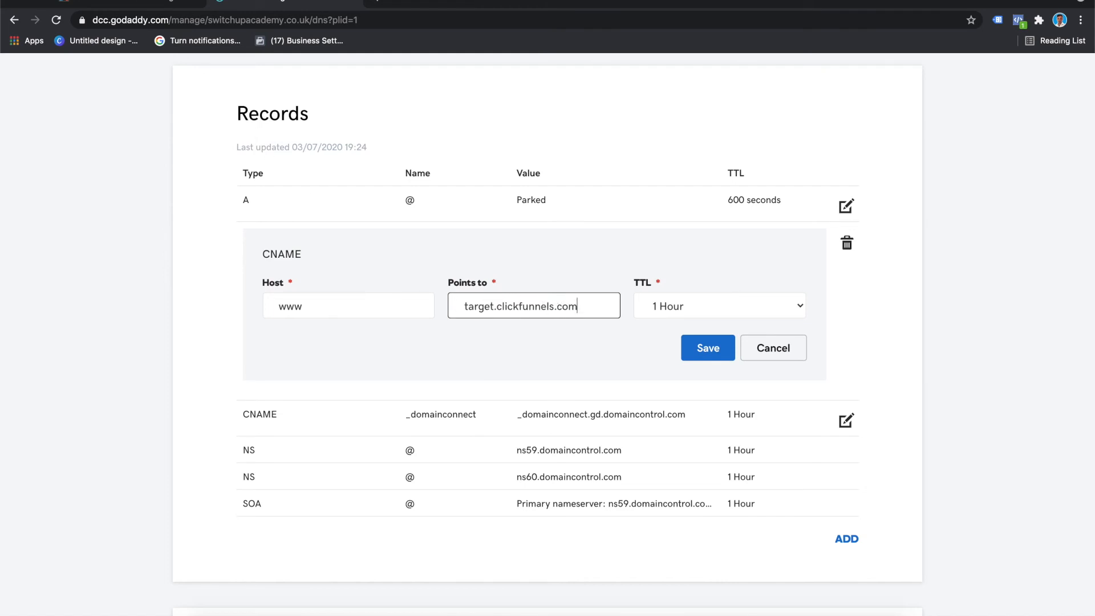
click(136, 2)
click(289, 3)
click(717, 343)
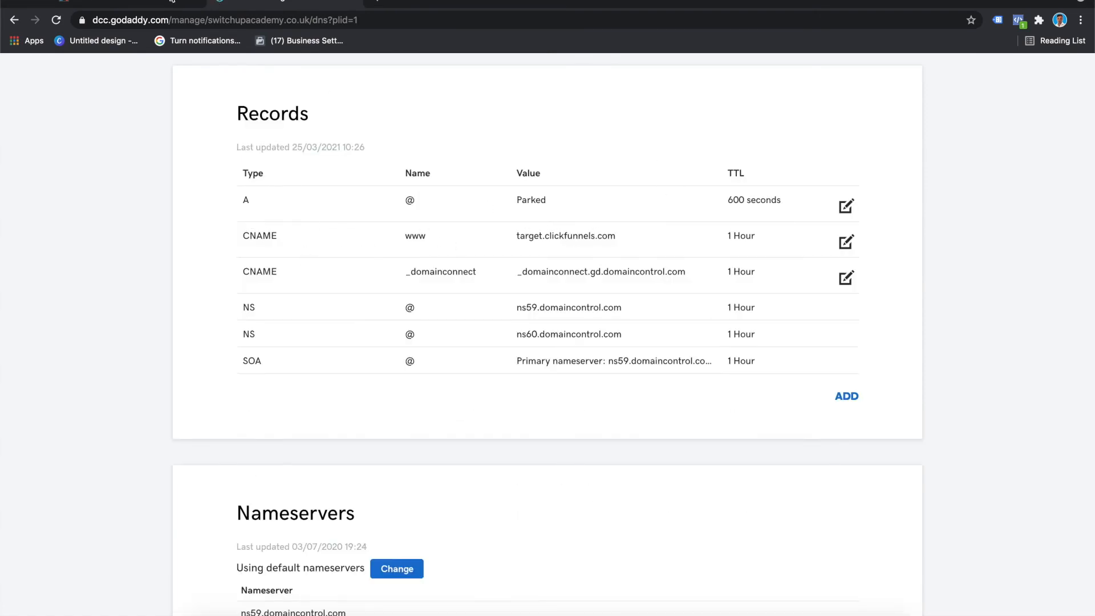
scroll(880, 414, down, 7)
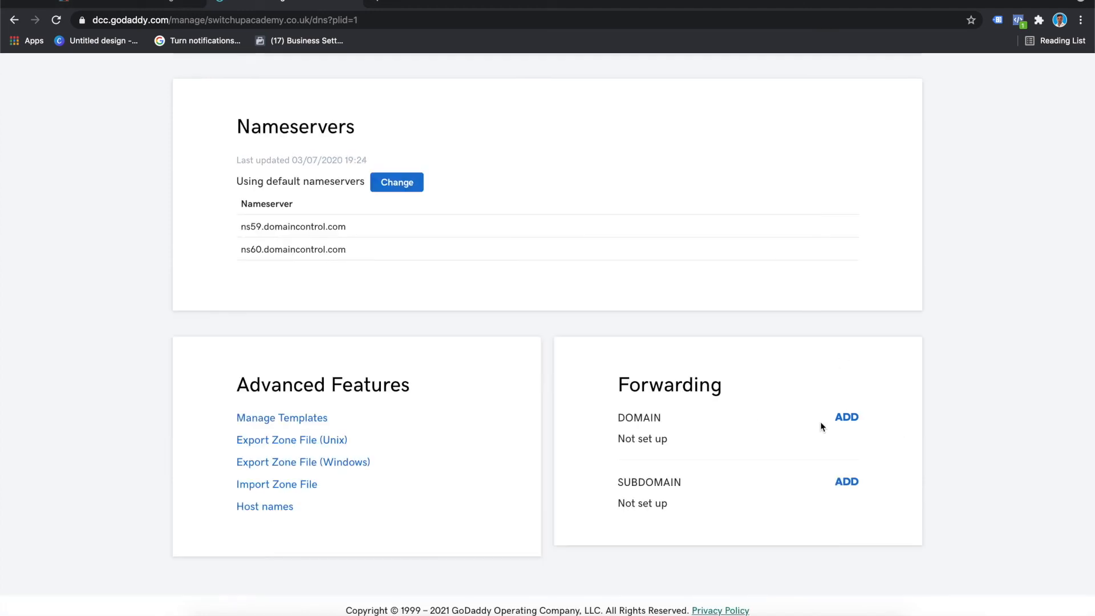
click(846, 417)
scroll(701, 463, down, 2)
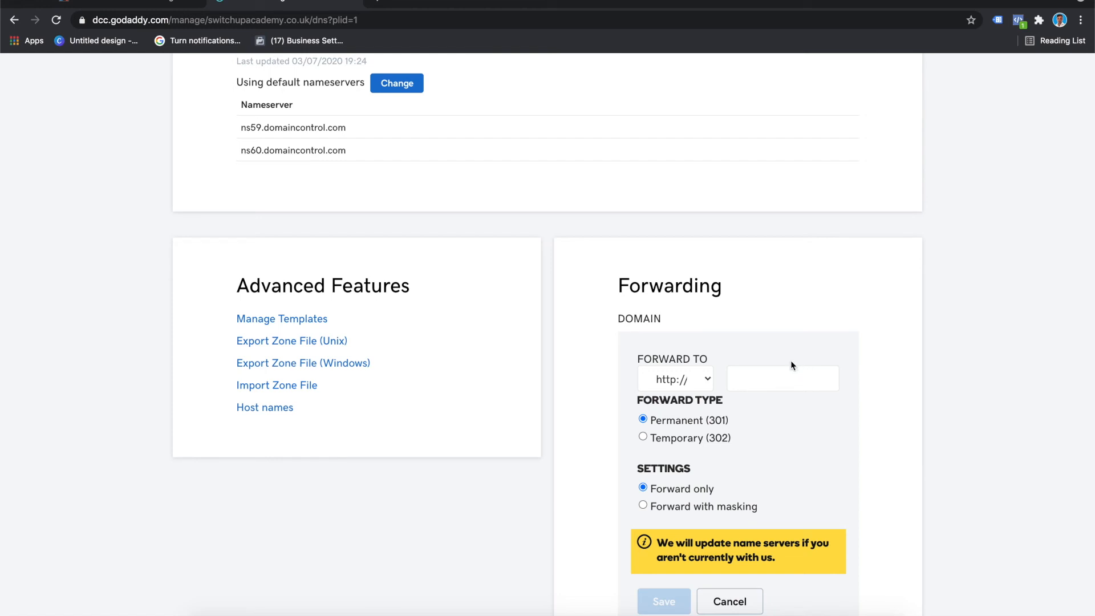
click(780, 374)
text(www.switchupa)
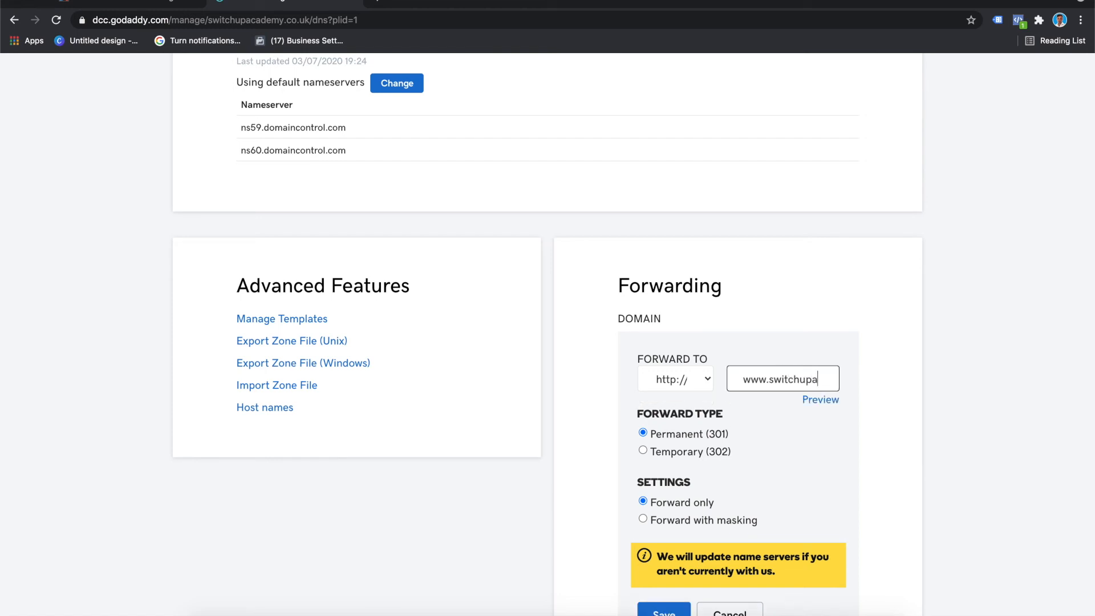
text(cademy.co.uk)
scroll(858, 400, down, 1)
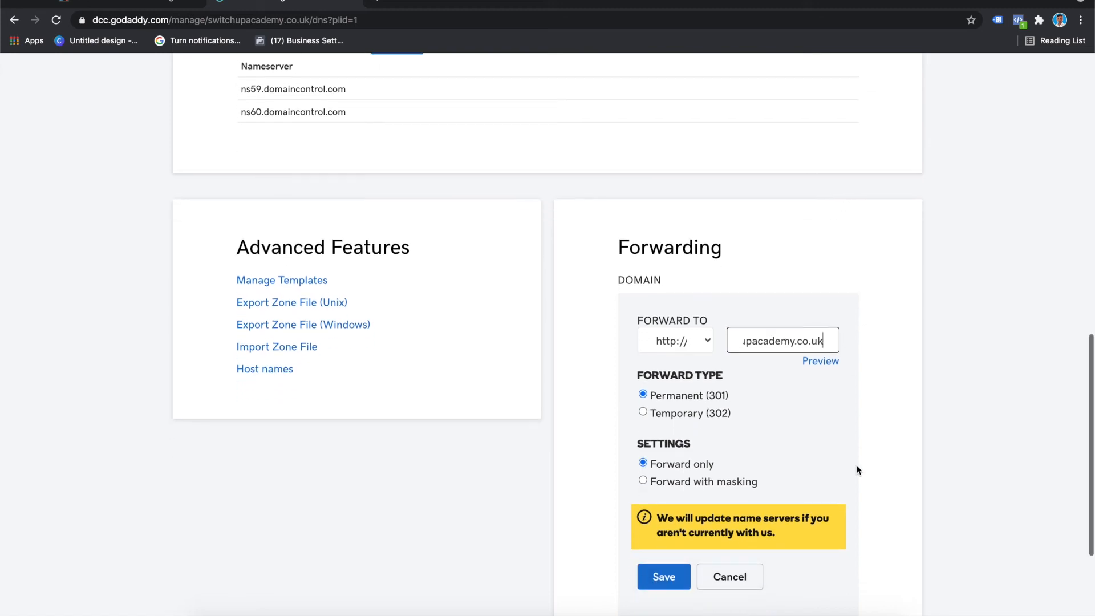
scroll(727, 386, down, 2)
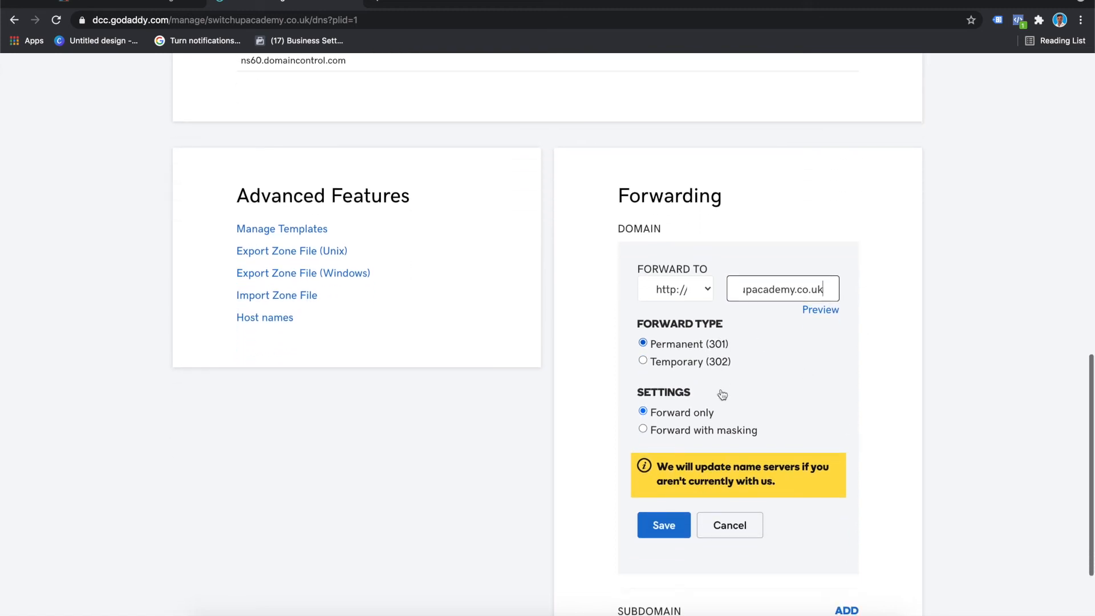
click(682, 530)
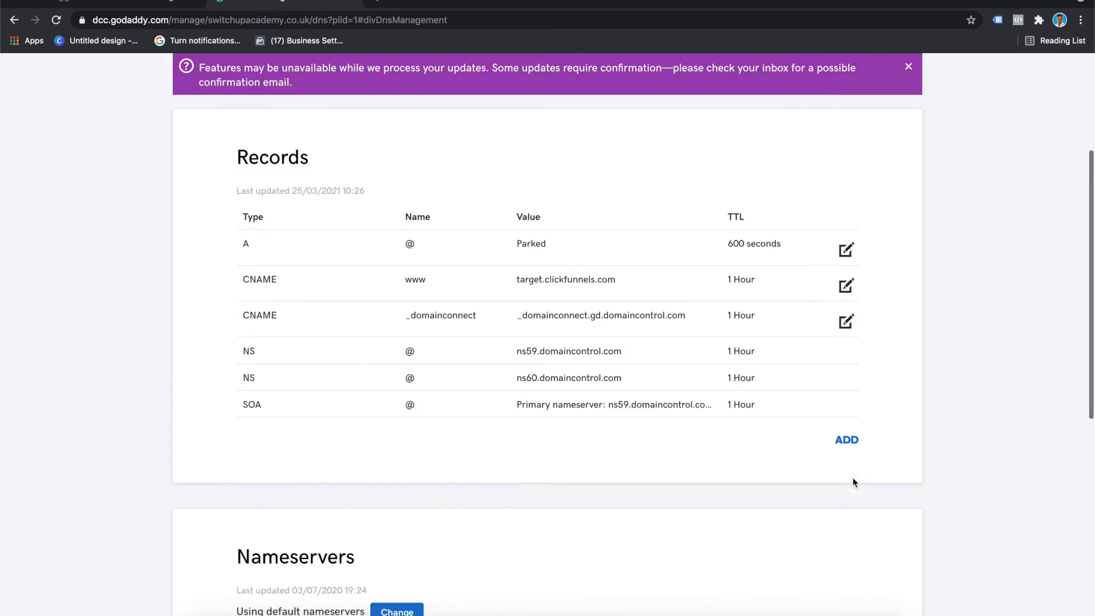
scroll(853, 477, down, 6)
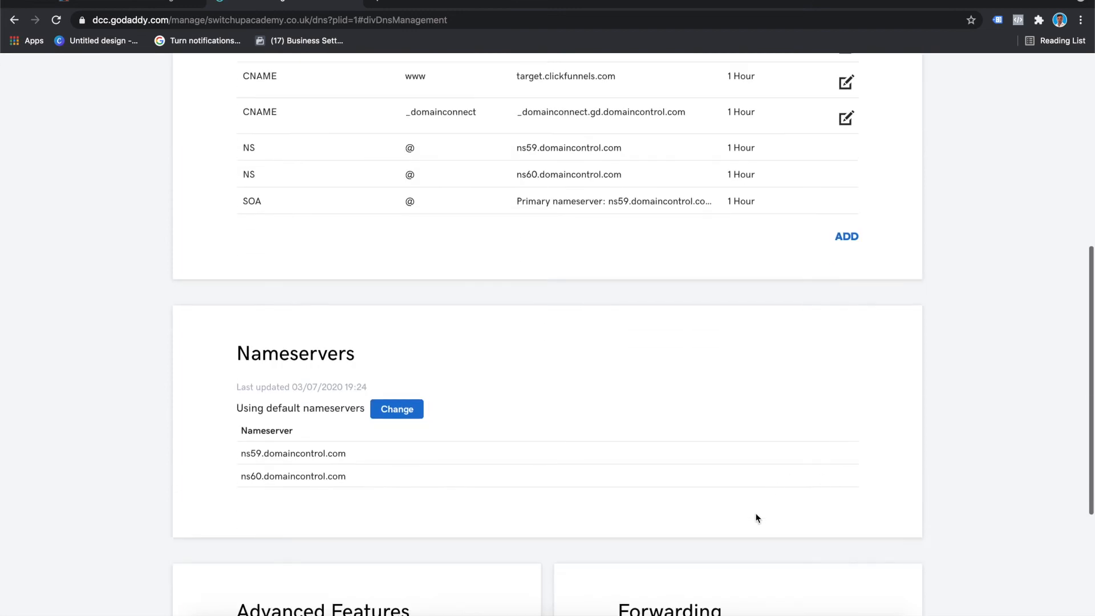
scroll(748, 499, up, 6)
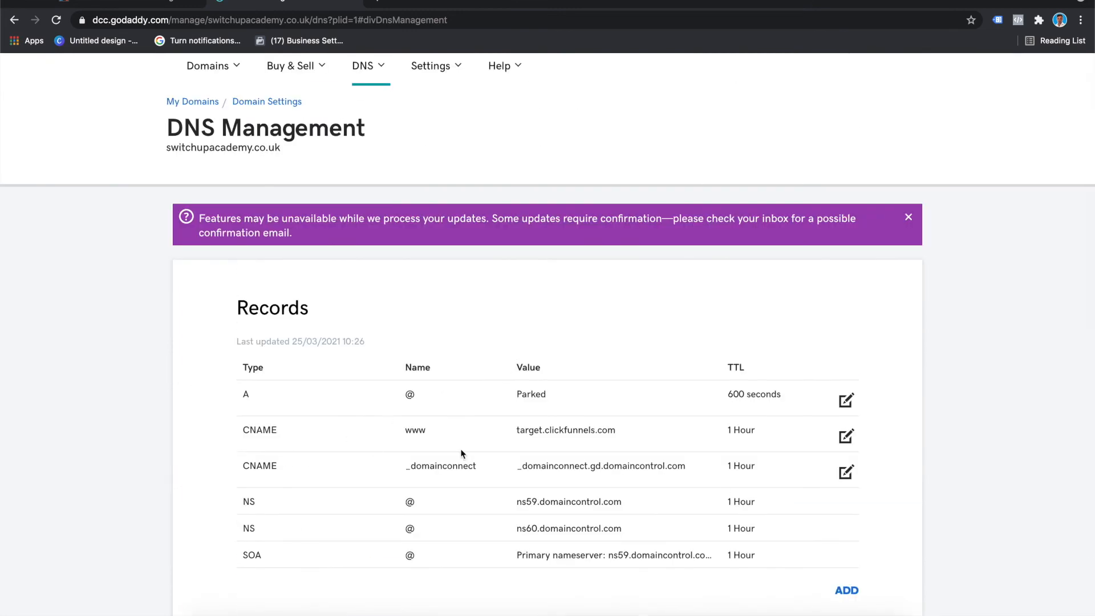
click(122, 3)
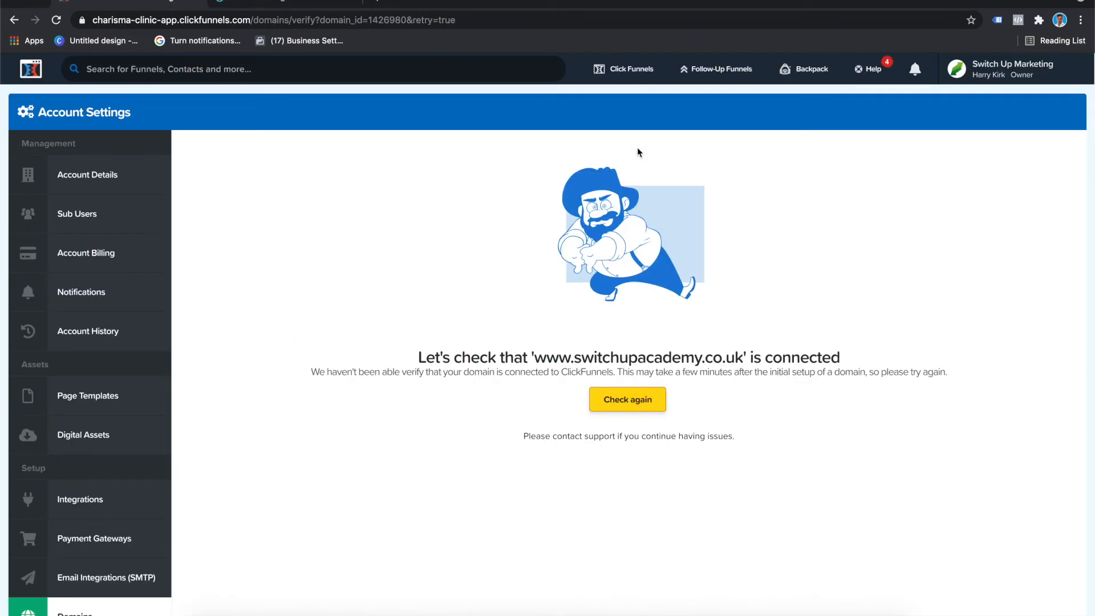
click(632, 400)
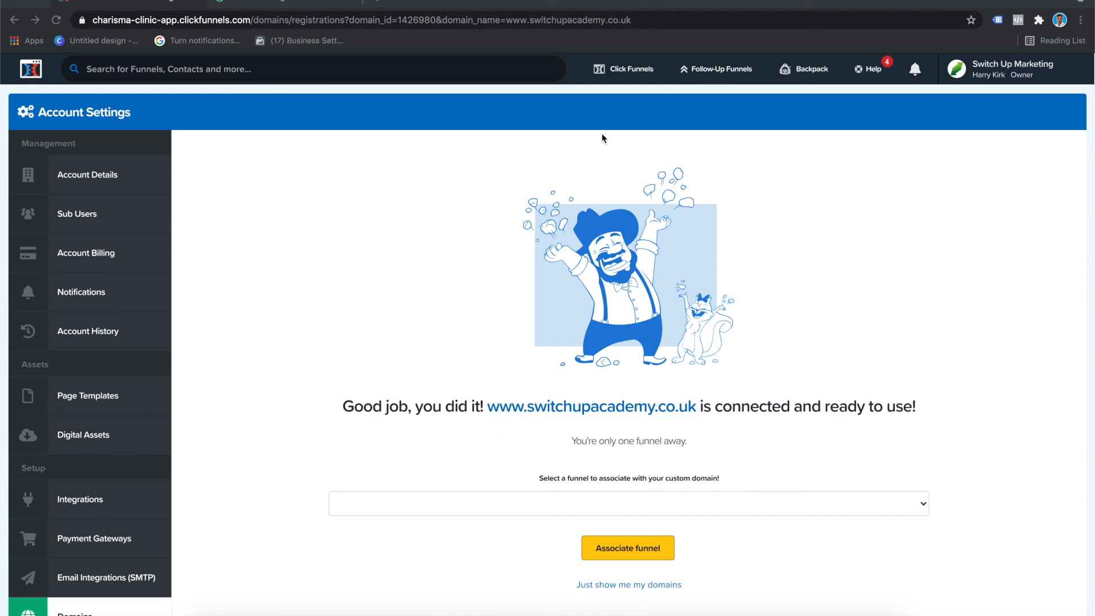
click(652, 588)
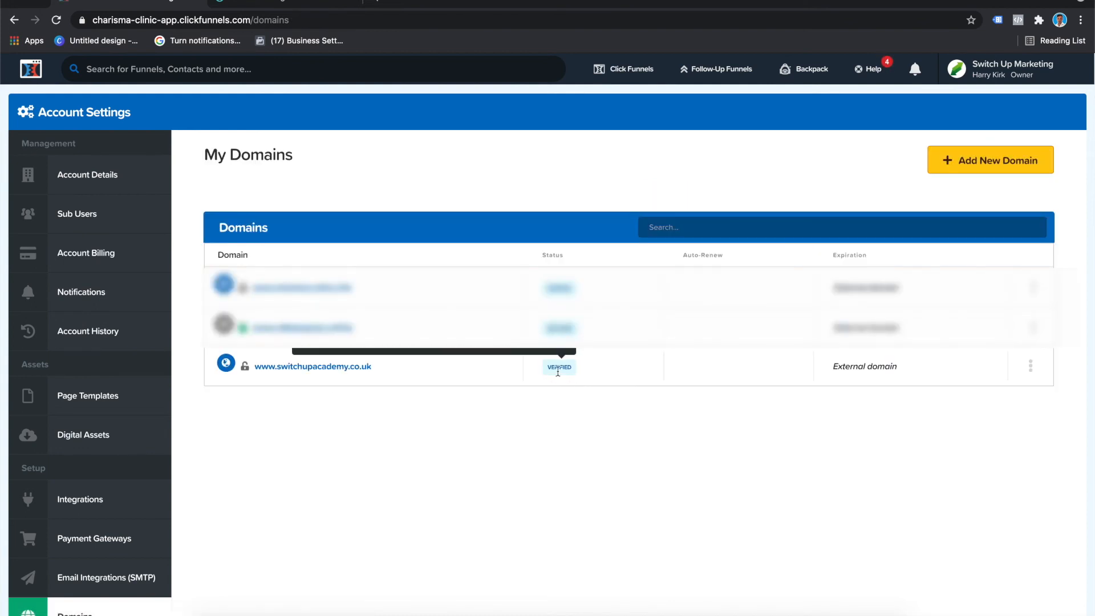
click(230, 365)
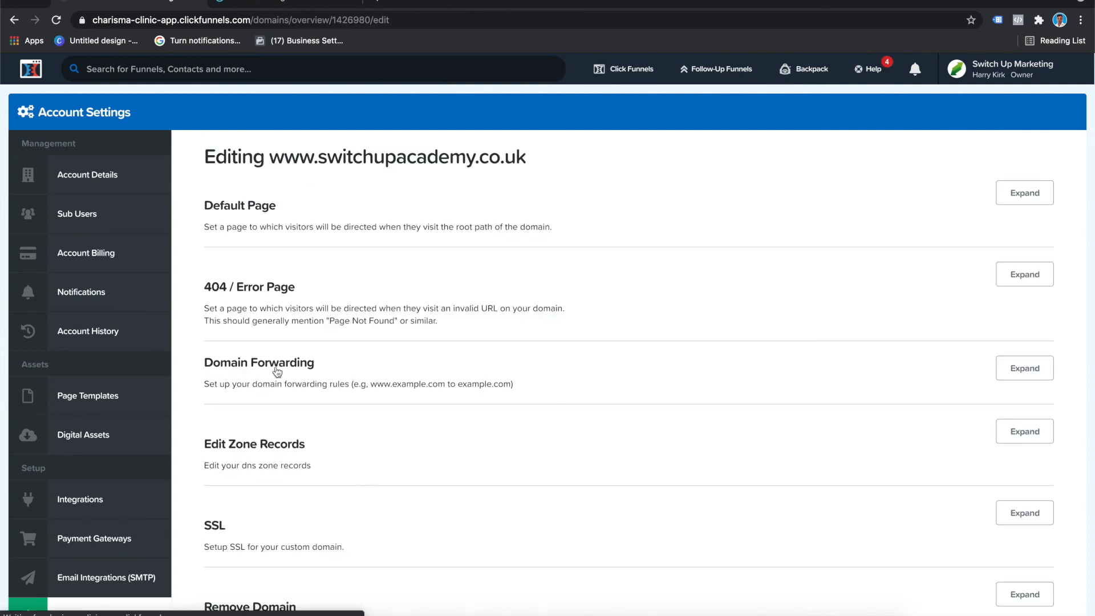
scroll(317, 452, down, 3)
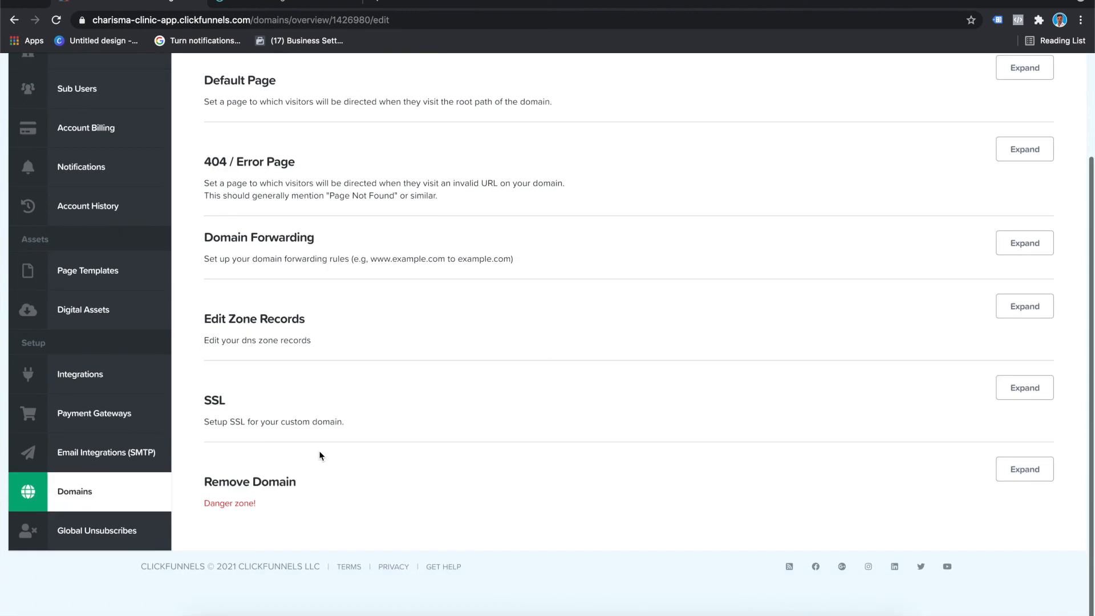
click(1025, 387)
click(239, 467)
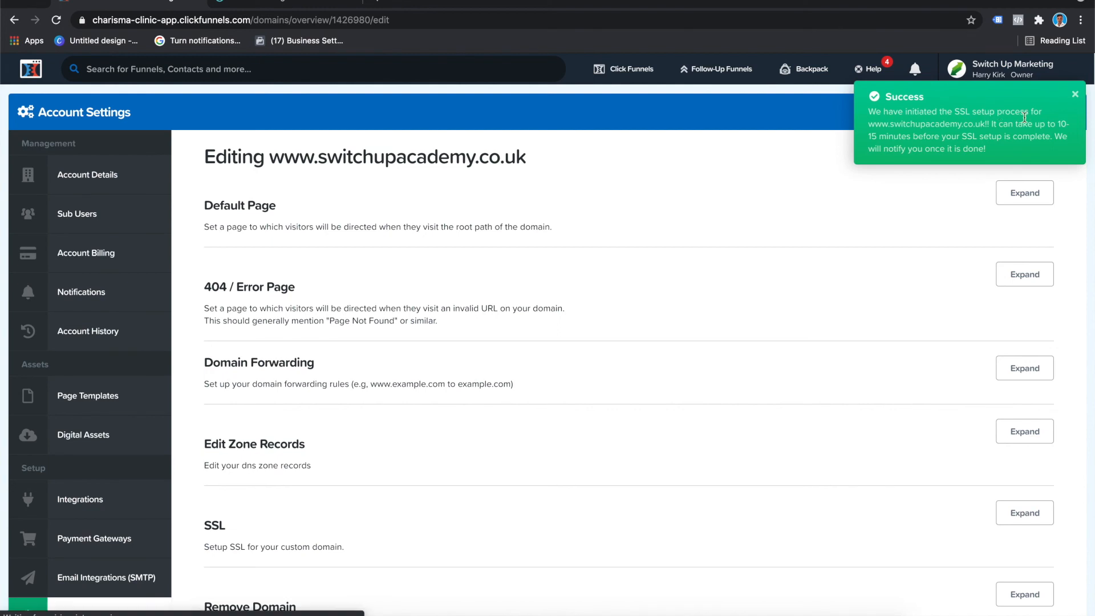
click(1075, 94)
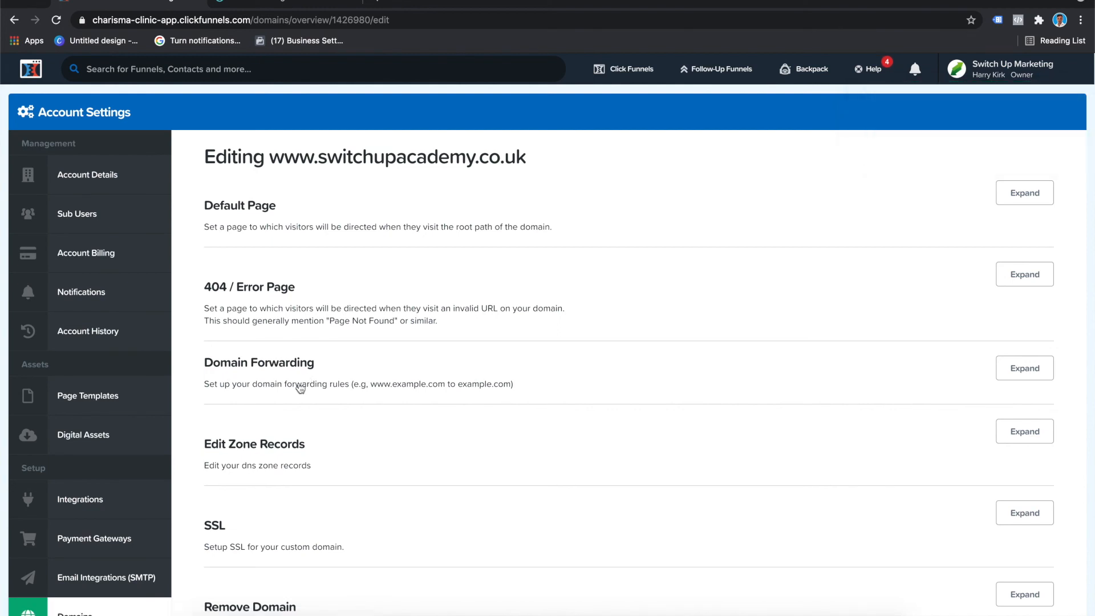
Step: Review the domain's settings sections, from the default page and error page to forwarding, zone records, SSL and removal
scroll(267, 470, down, 1)
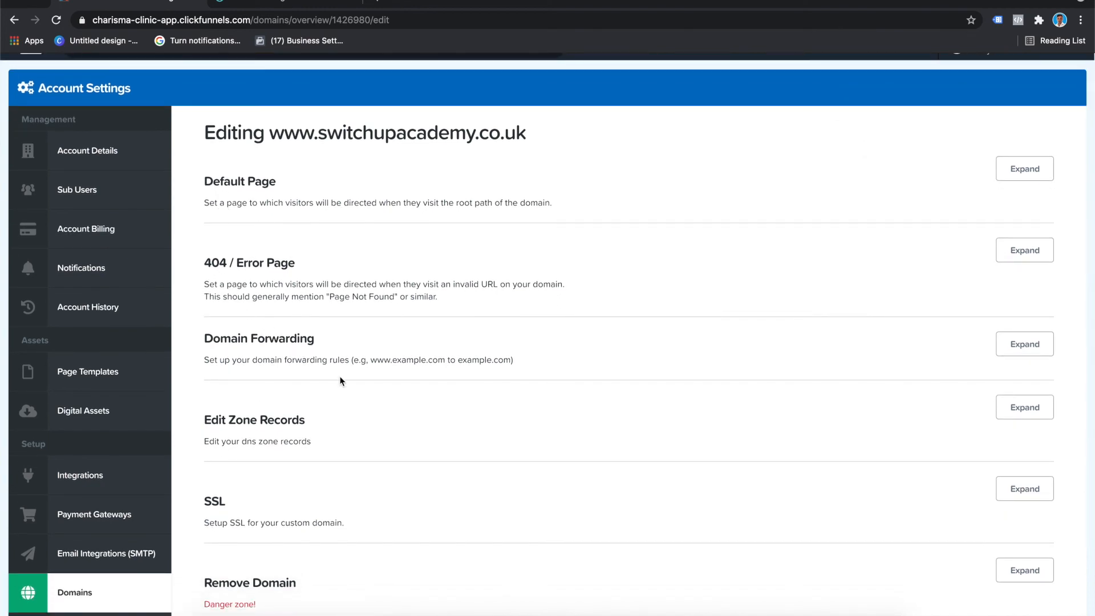
scroll(379, 493, down, 2)
scroll(380, 494, up, 3)
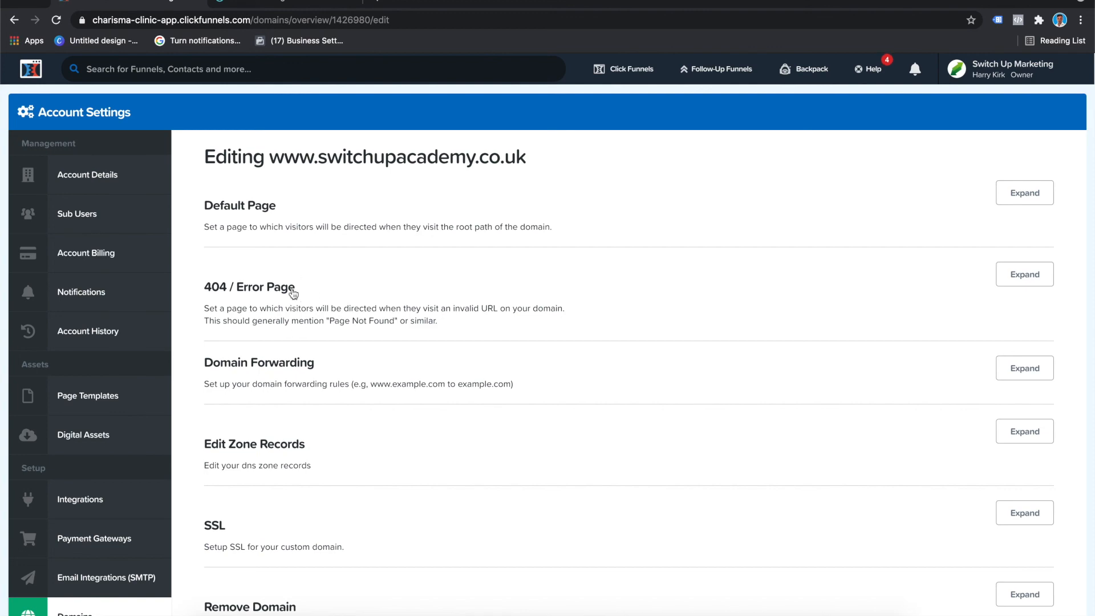
scroll(445, 504, down, 3)
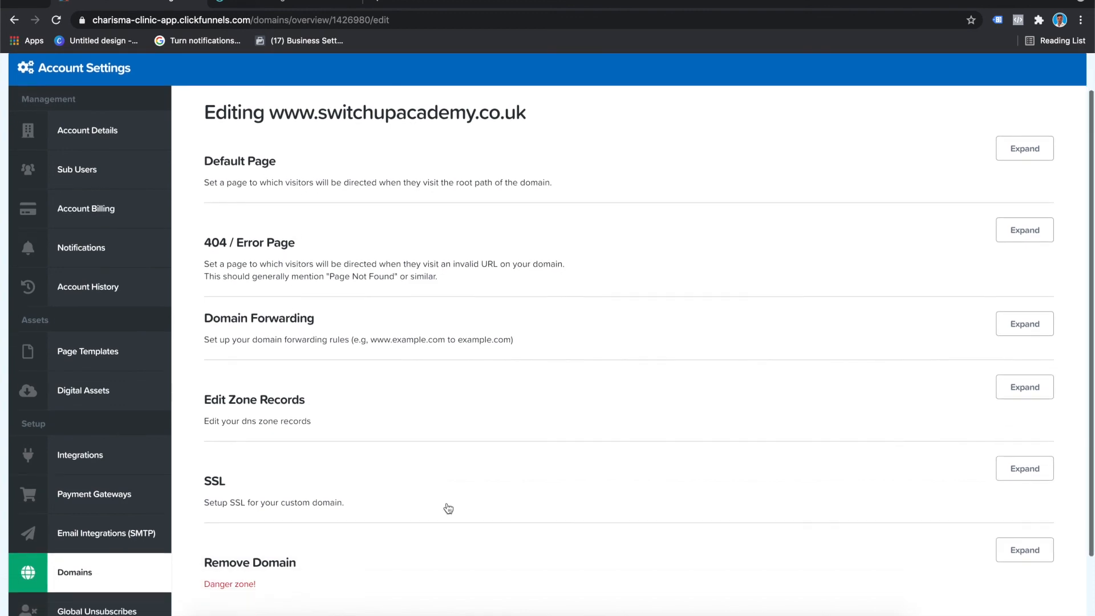
scroll(445, 171, up, 3)
scroll(400, 252, down, 3)
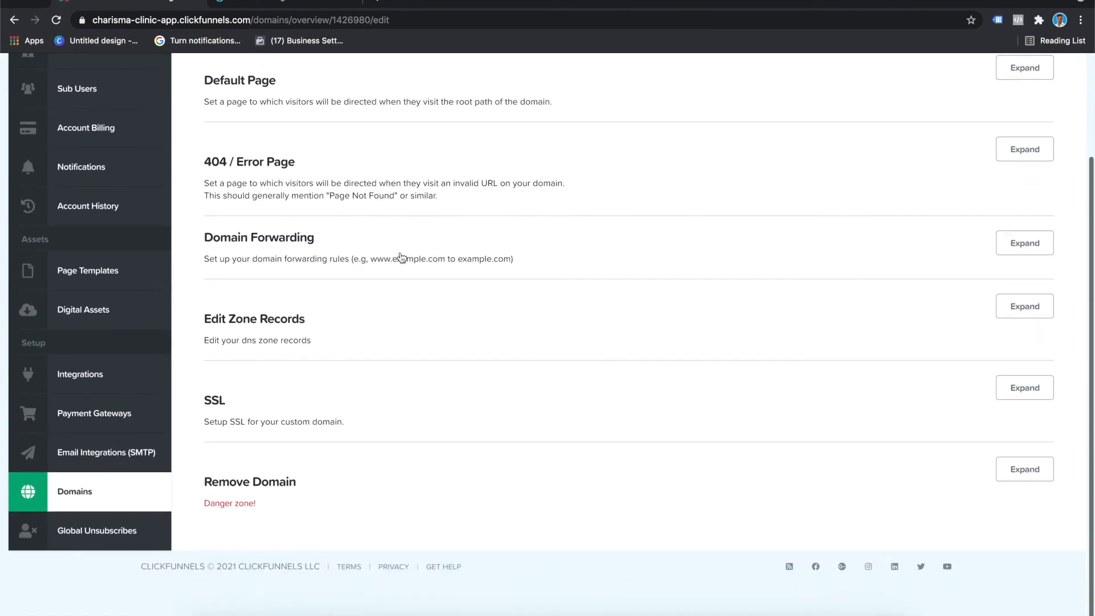
scroll(311, 219, up, 1)
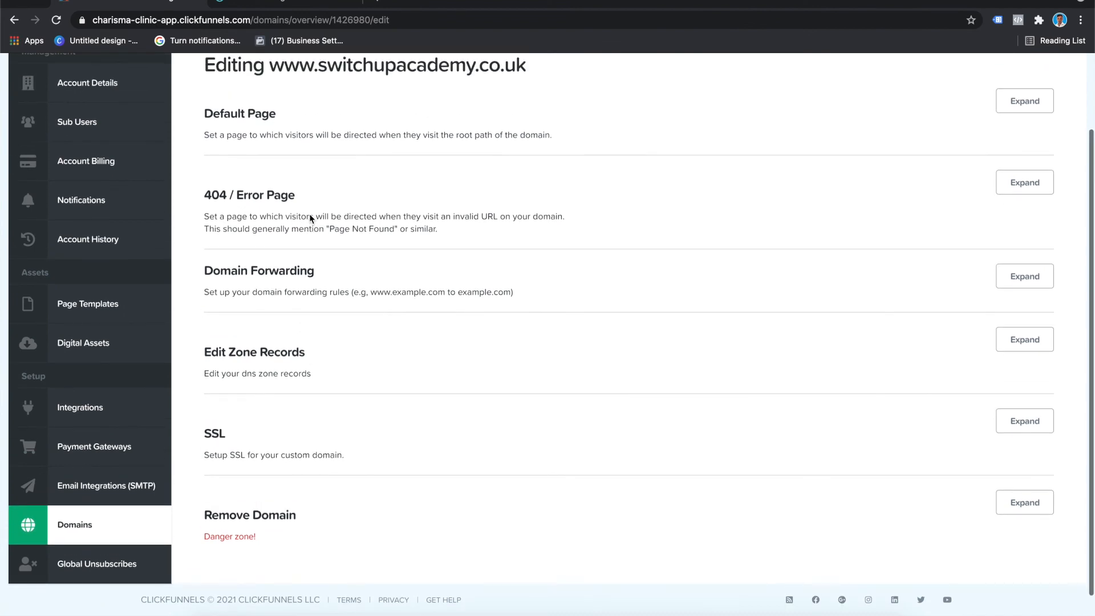
scroll(310, 219, up, 3)
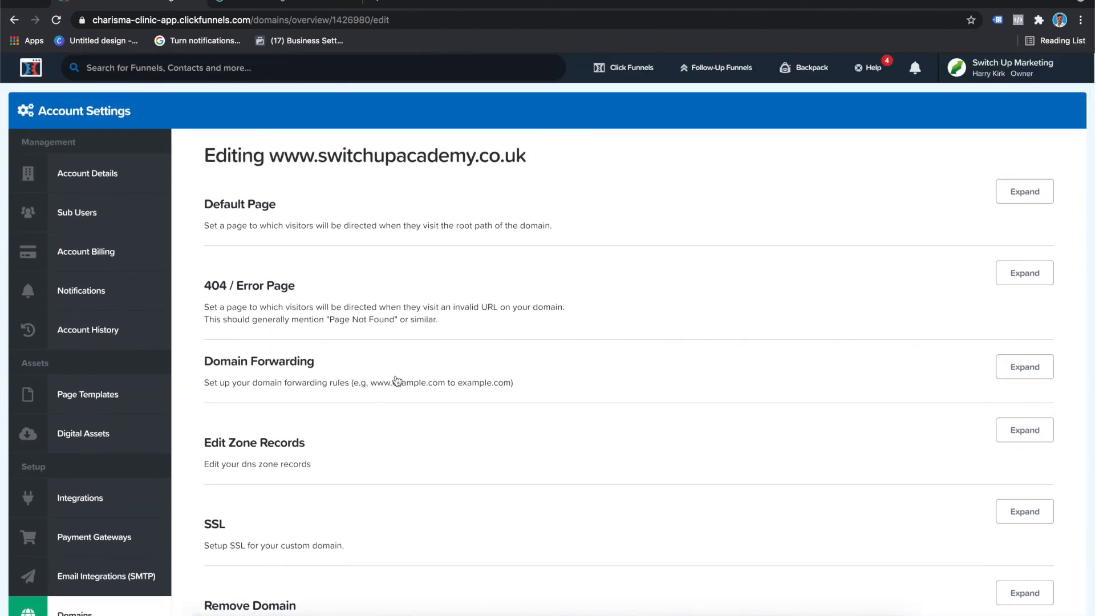